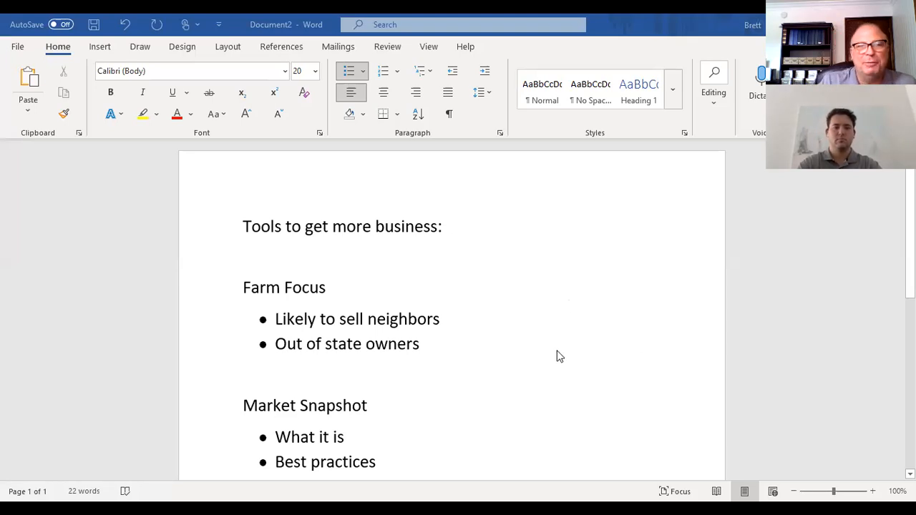
- Restore the Word outline window down so it no longer fills the screen
scroll(541, 356, down, 1)
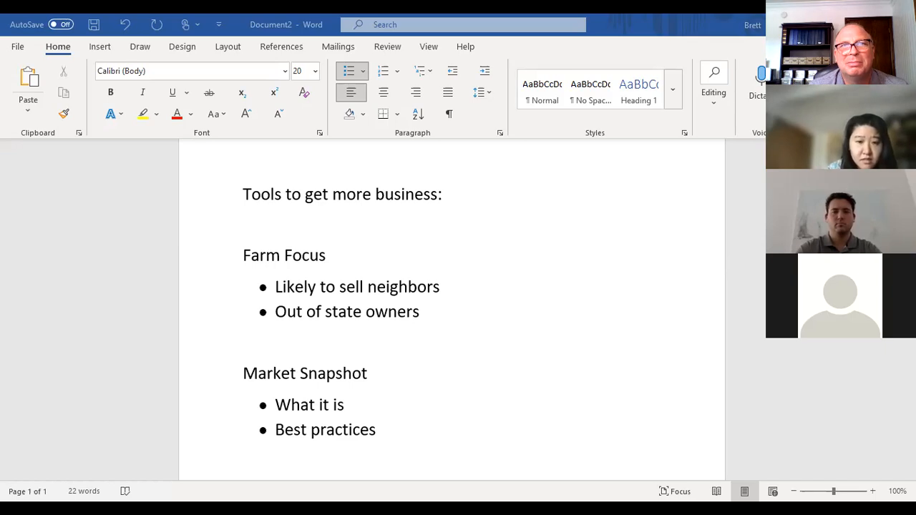
click(870, 24)
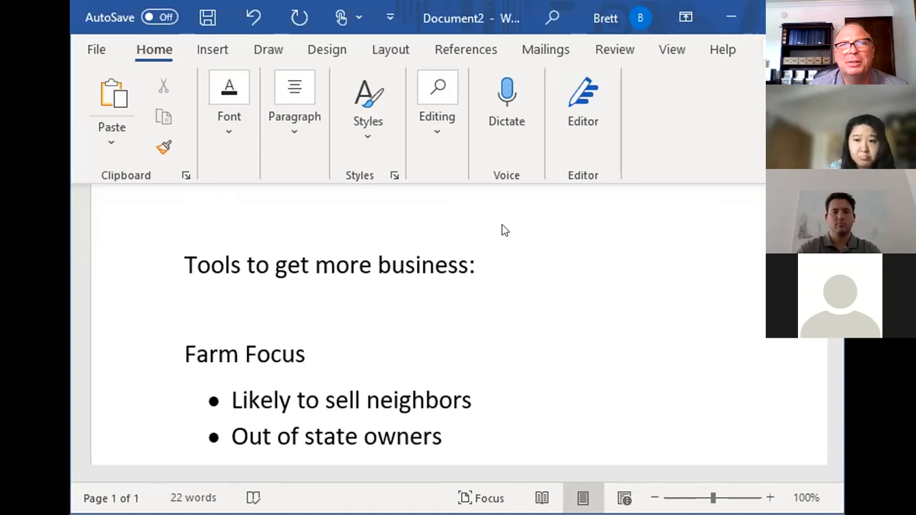
- Close the outline document without saving and return to the Title Advantage home page
click(823, 17)
click(545, 371)
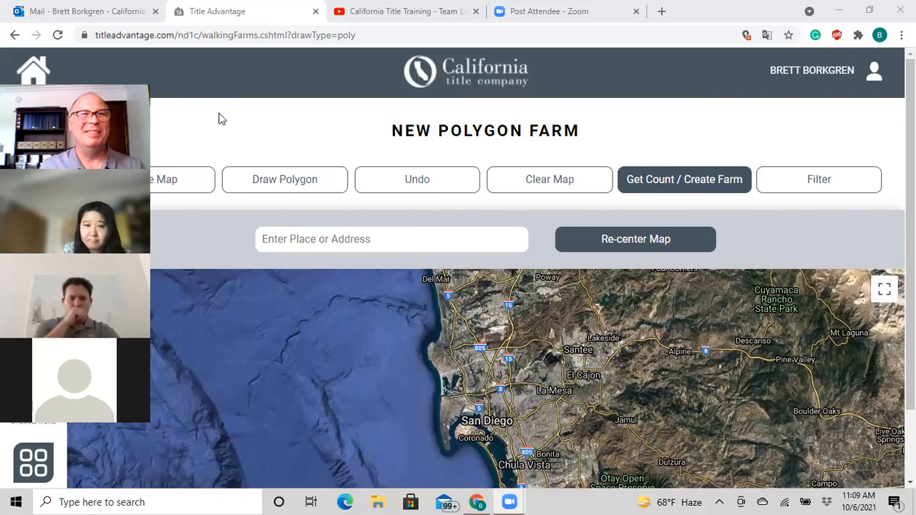
click(33, 69)
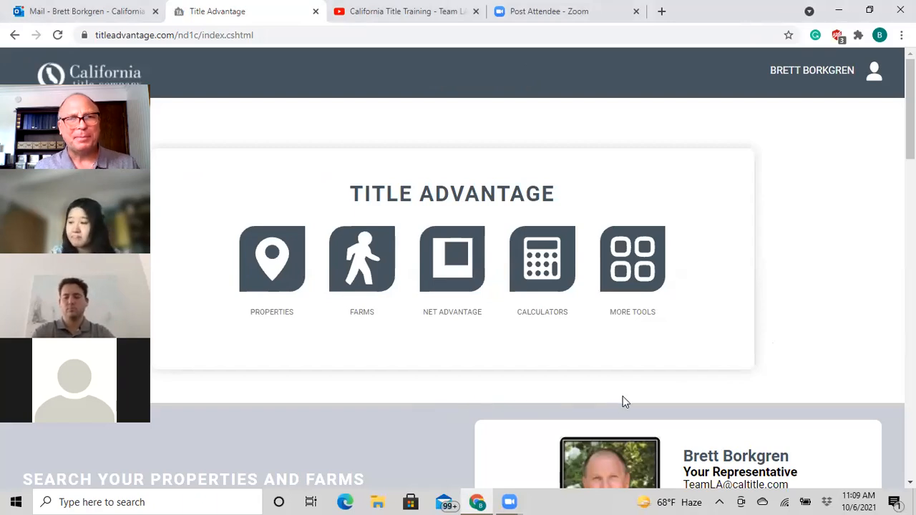
- Start a new Polygon/Area farm from the Farms section and begin an address search
click(364, 265)
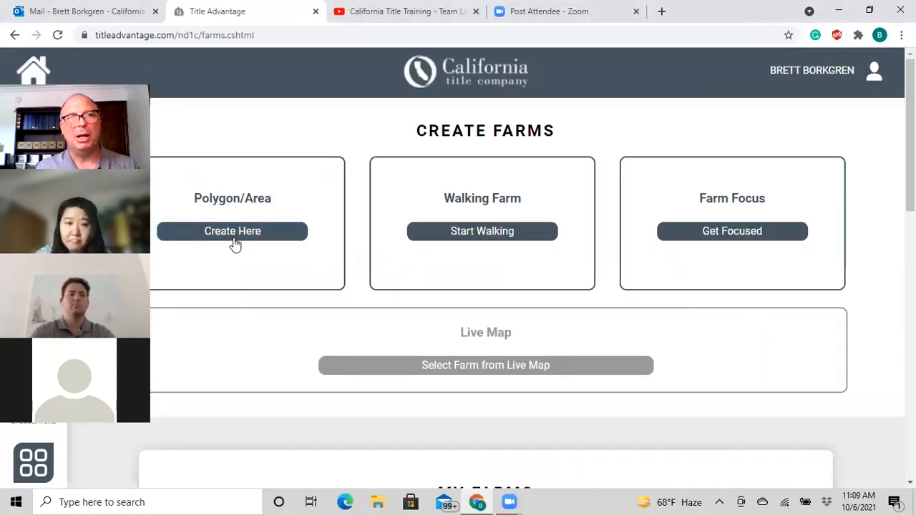
click(235, 238)
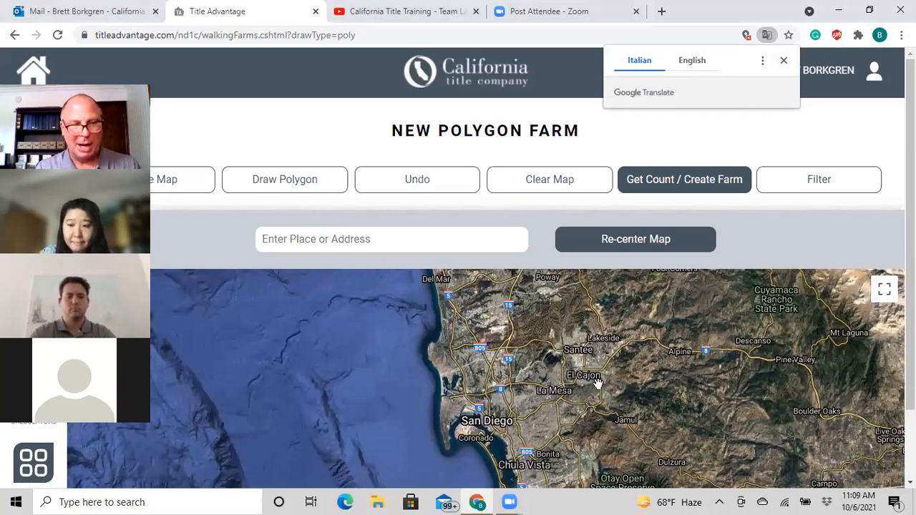
click(384, 239)
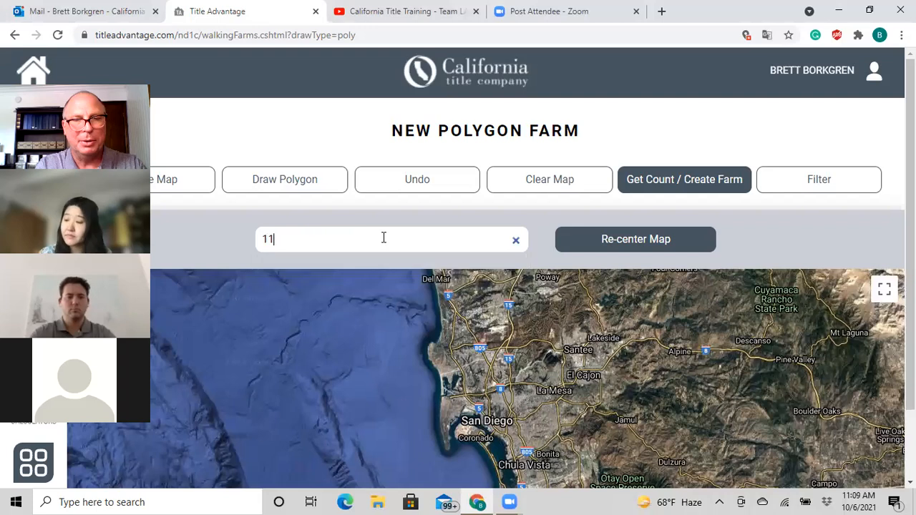
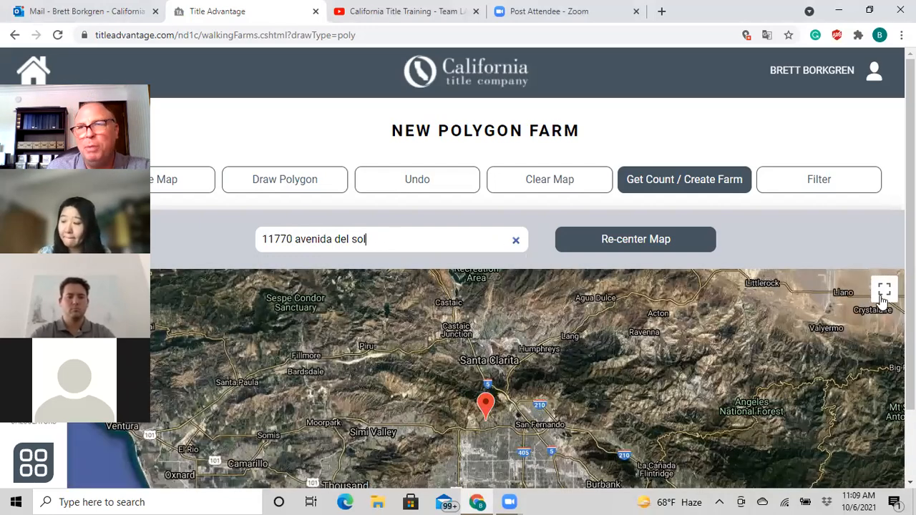
scroll(486, 343, down, 1)
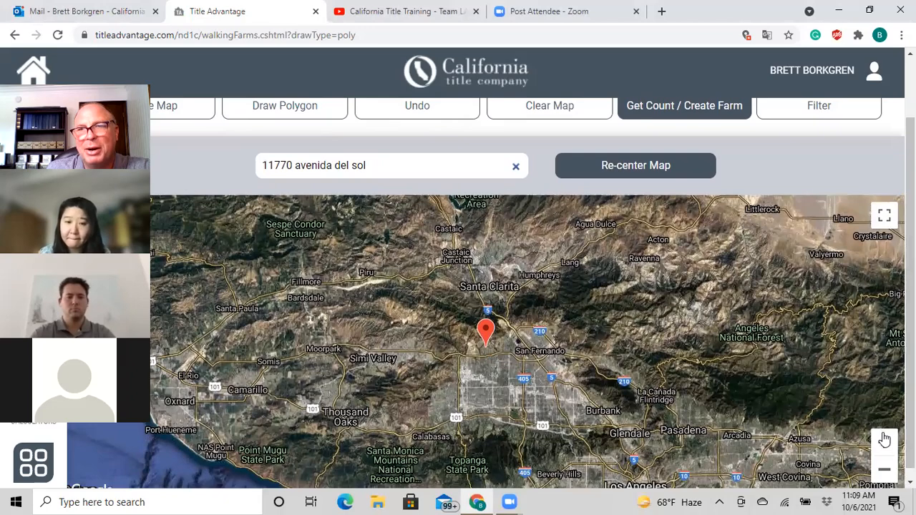
click(885, 444)
click(885, 444)
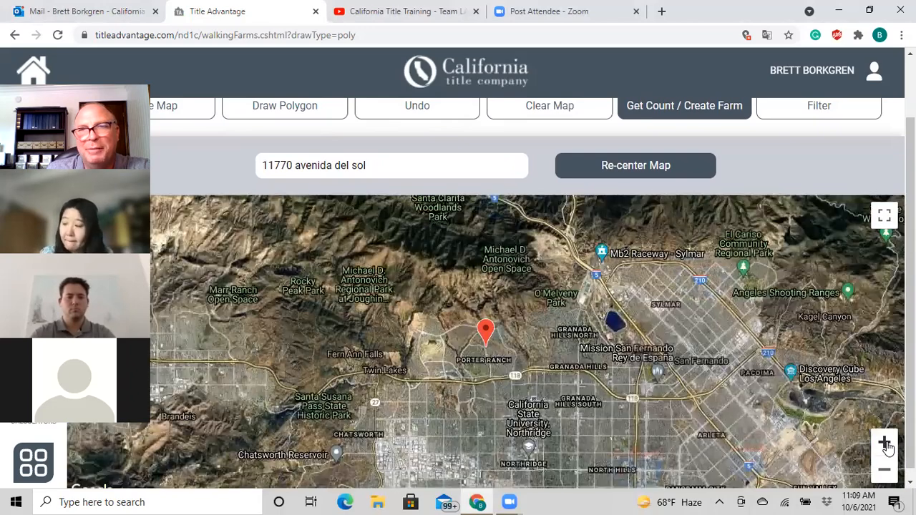
click(885, 444)
click(885, 444)
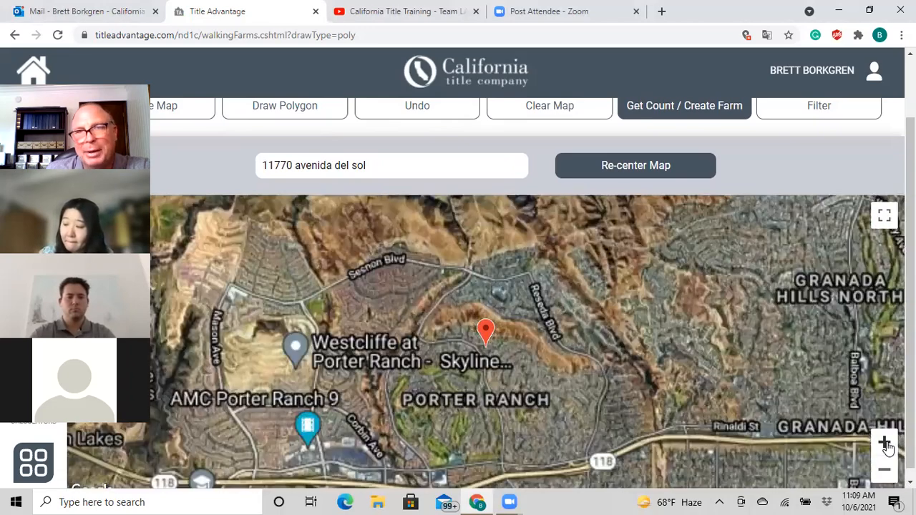
click(885, 444)
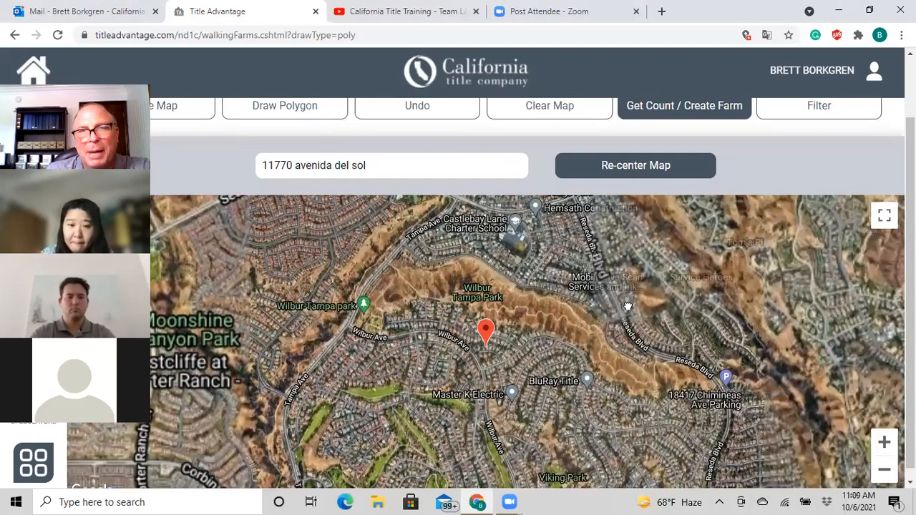
drag(626, 344, 627, 286)
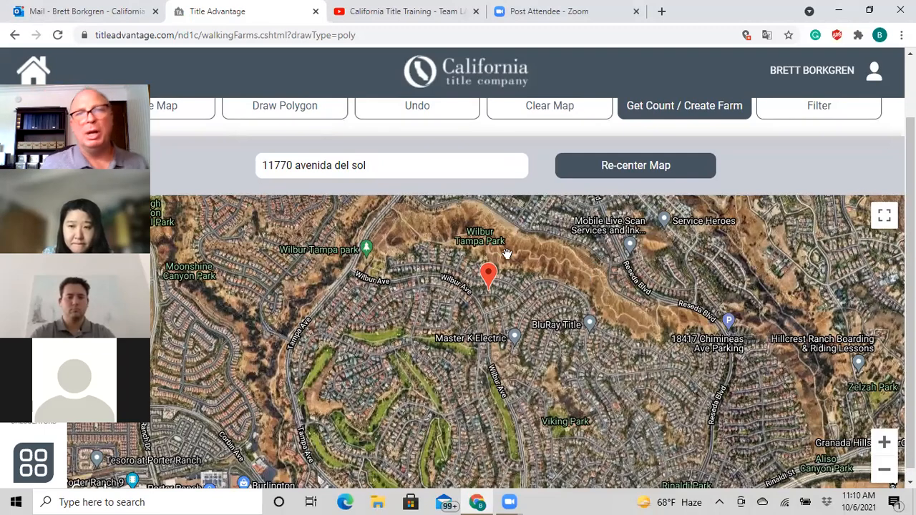
drag(910, 306, 909, 312)
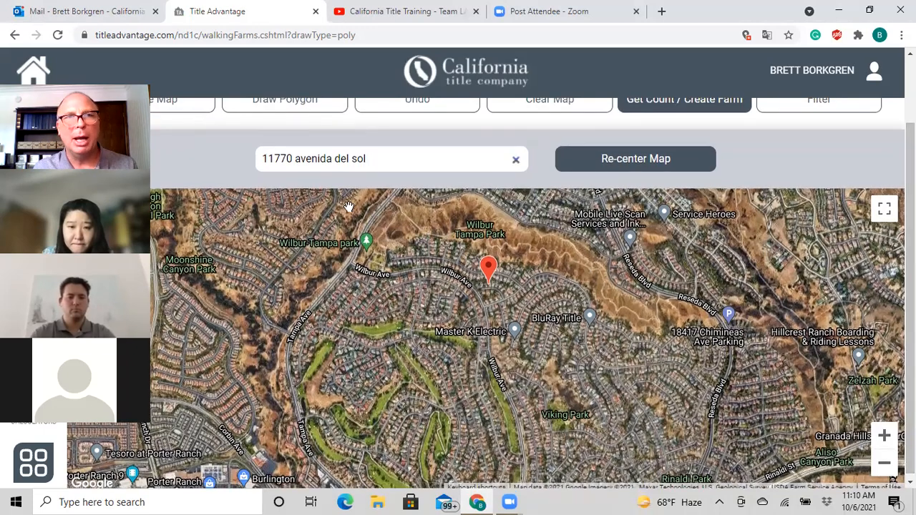
- Trace a trial polygon along Wilbur Ave, then clear it from the map
click(292, 106)
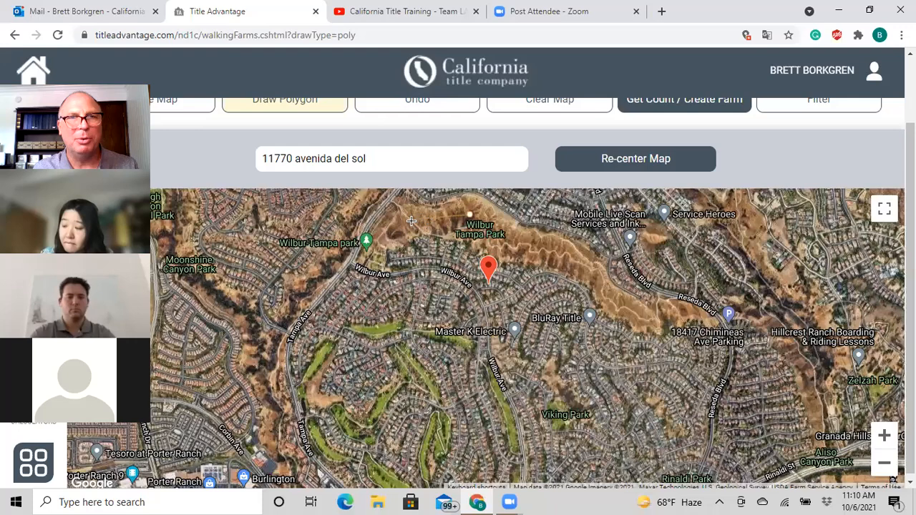
click(355, 250)
click(349, 264)
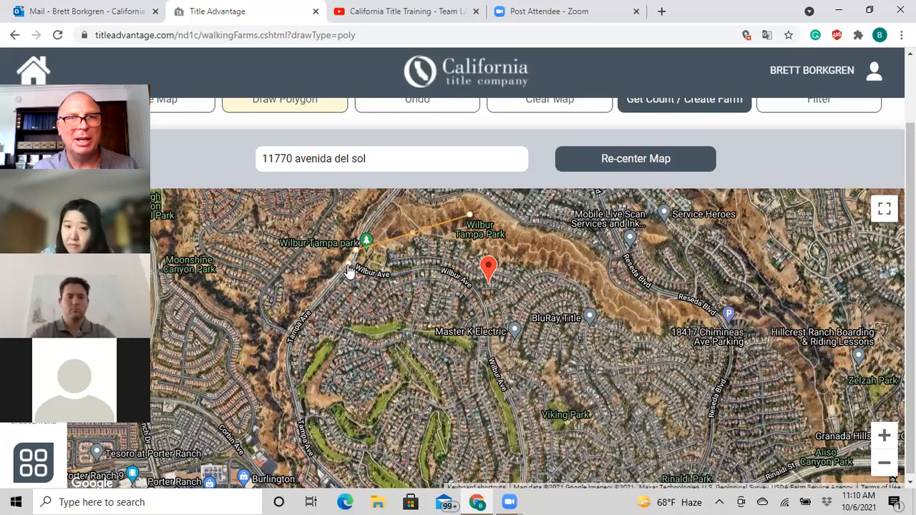
click(361, 268)
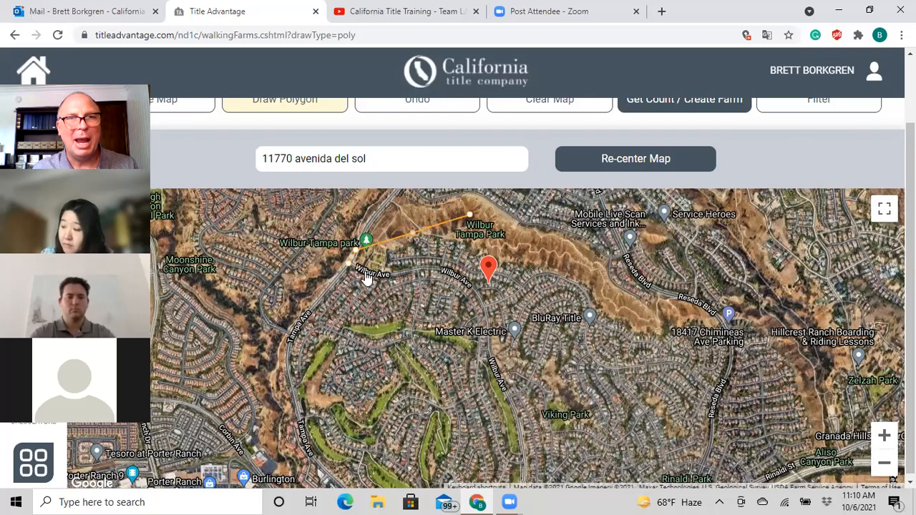
click(411, 271)
click(428, 267)
click(441, 268)
click(441, 269)
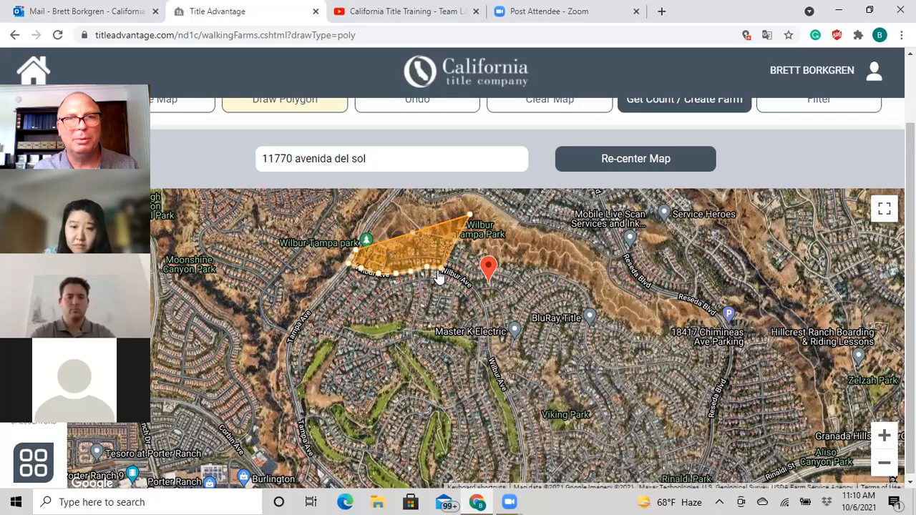
click(493, 365)
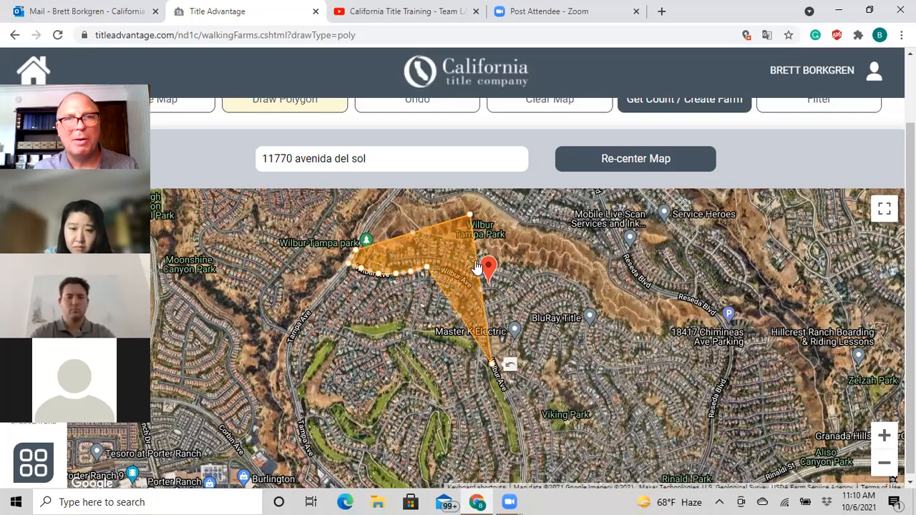
click(544, 117)
- Draw a second trial outline down Wilbur Ave and clear it again
click(317, 108)
click(472, 222)
click(392, 234)
click(371, 270)
click(428, 270)
click(481, 306)
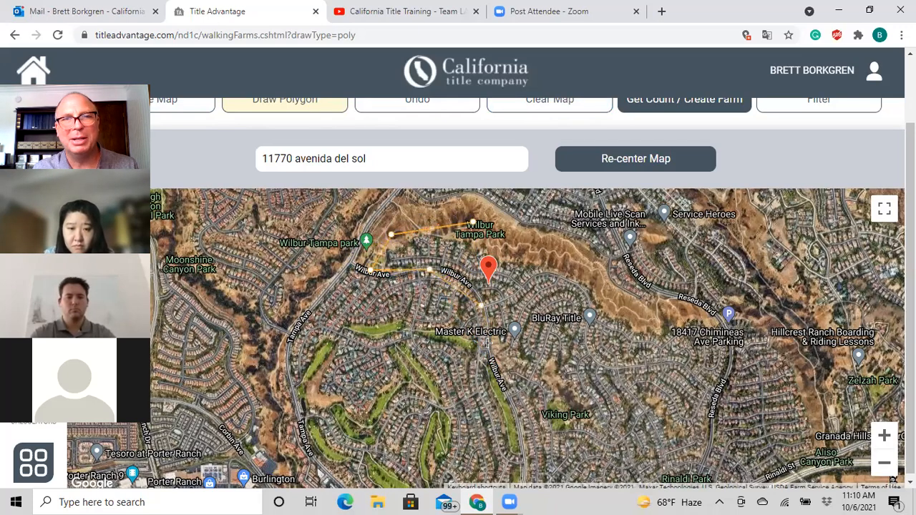
double_click(502, 390)
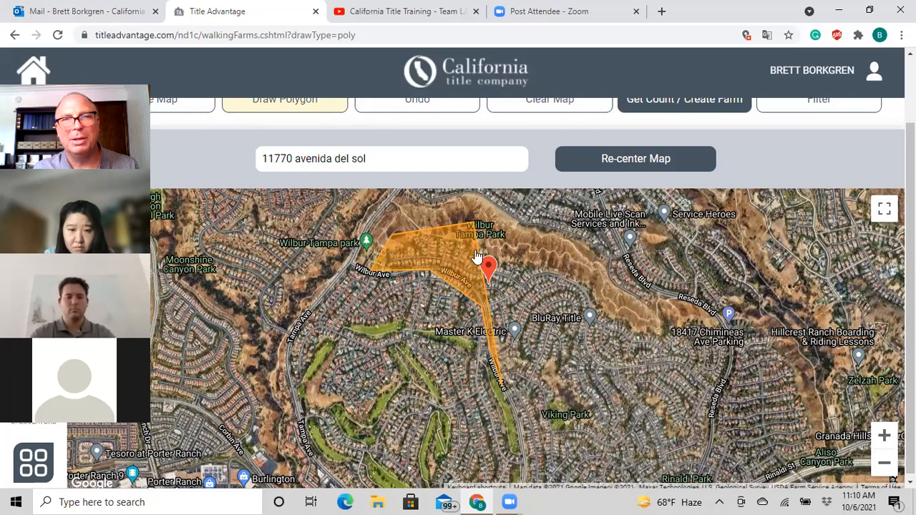
click(533, 105)
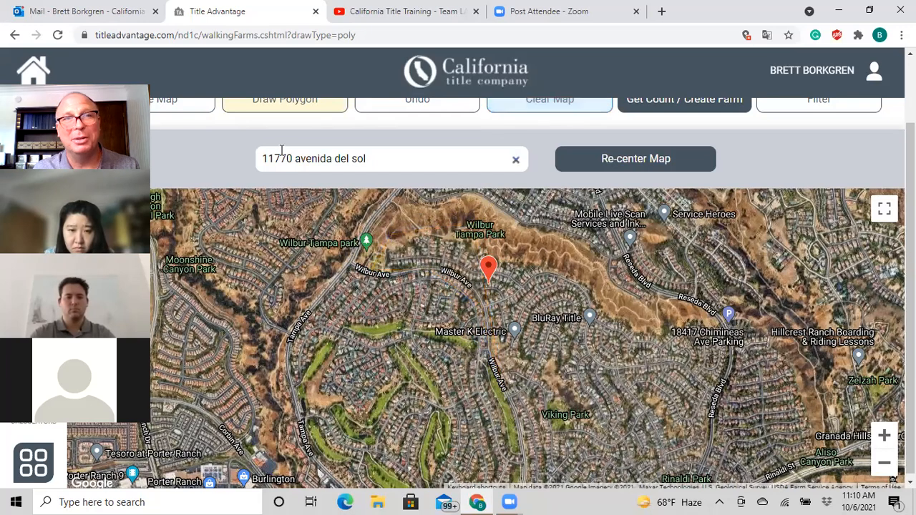
- Outline the farm from Wilbur Ave east to Reseda Blvd and get its 512-property count
click(280, 106)
click(467, 215)
click(386, 226)
click(362, 267)
click(466, 289)
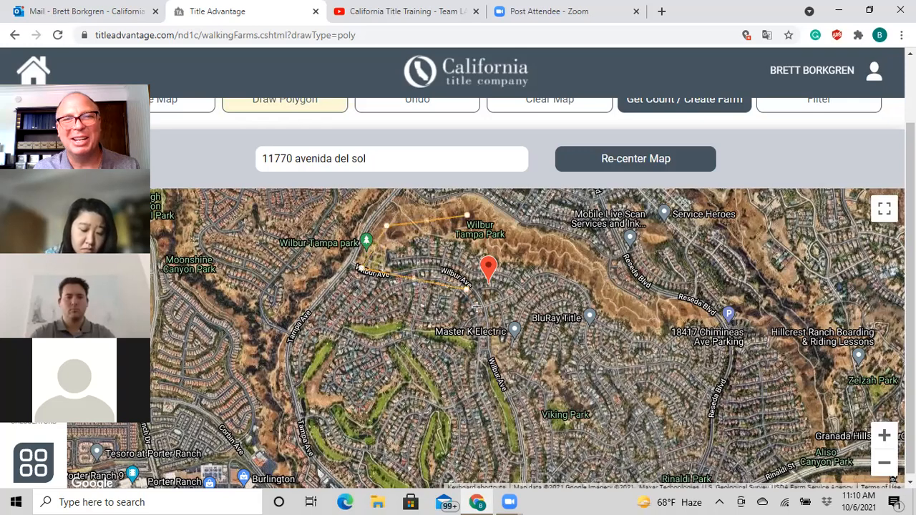
click(503, 387)
click(517, 415)
click(636, 350)
click(638, 294)
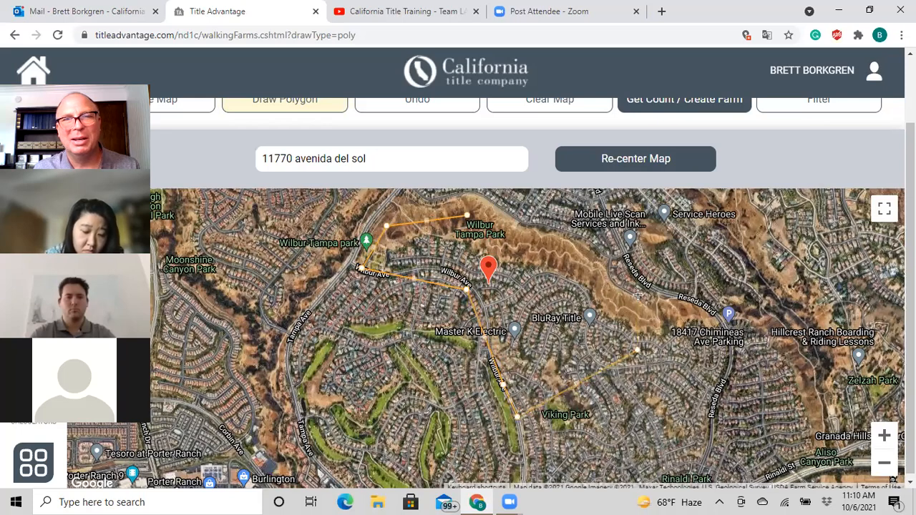
click(468, 219)
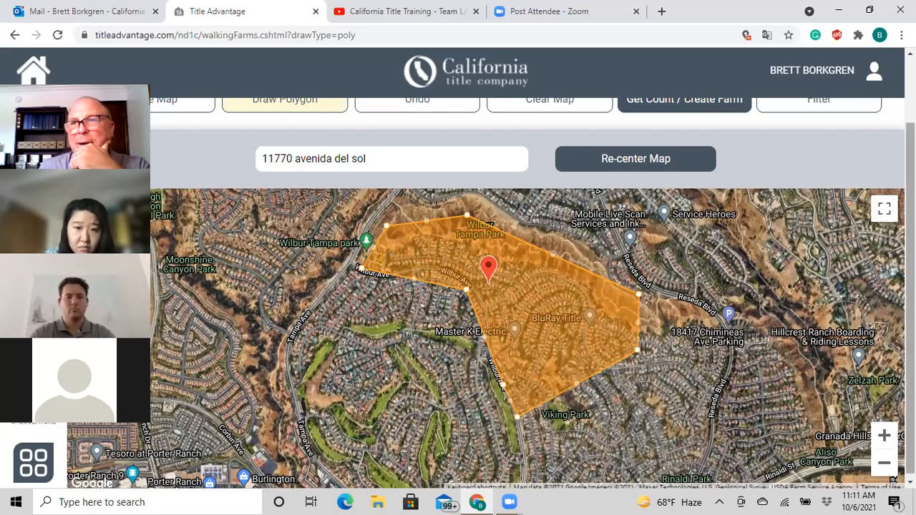
scroll(458, 300, up, 1)
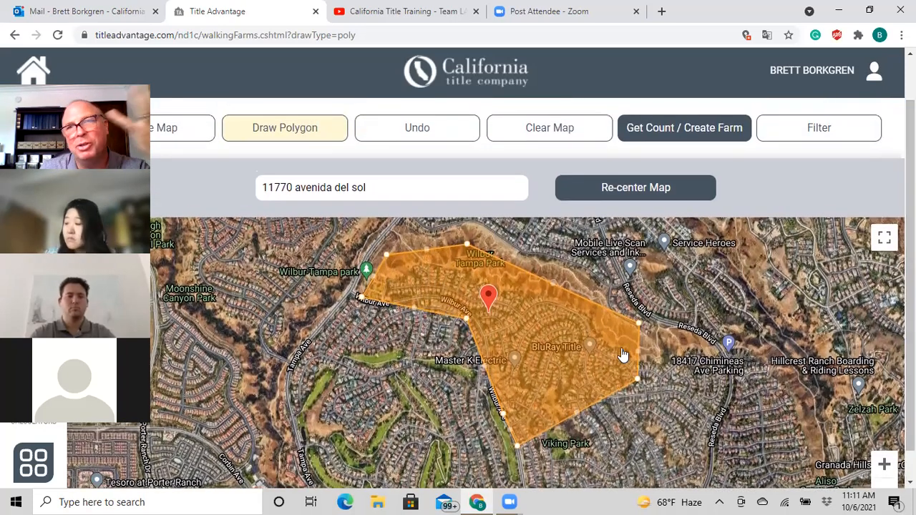
click(700, 133)
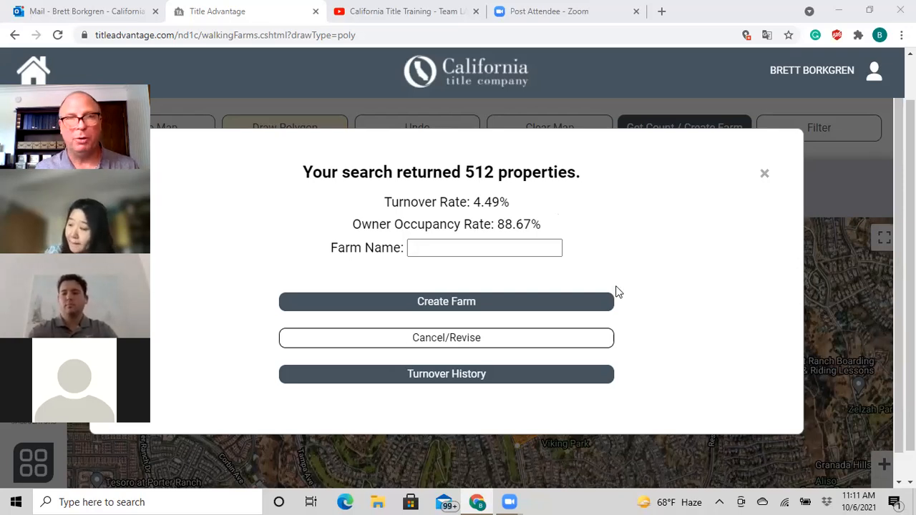
- Name the farm 'test october' and submit it for creation
click(454, 245)
click(454, 245)
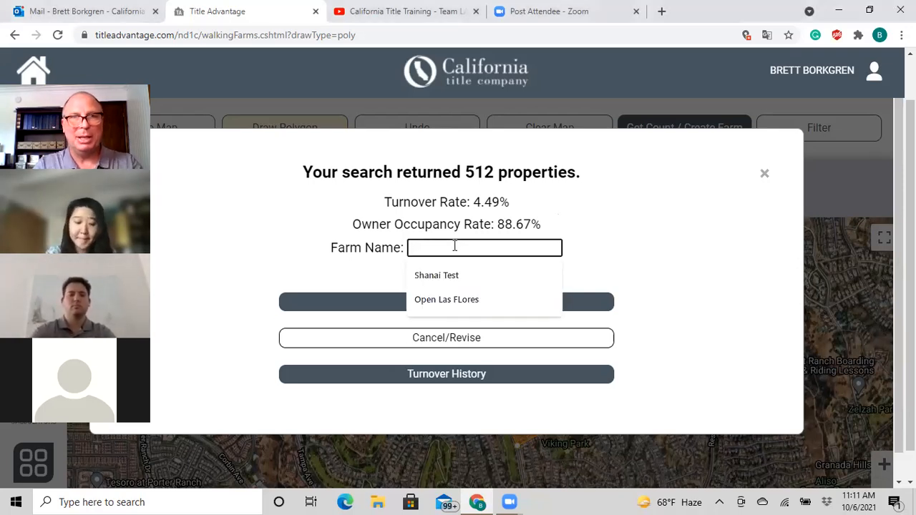
text(test)
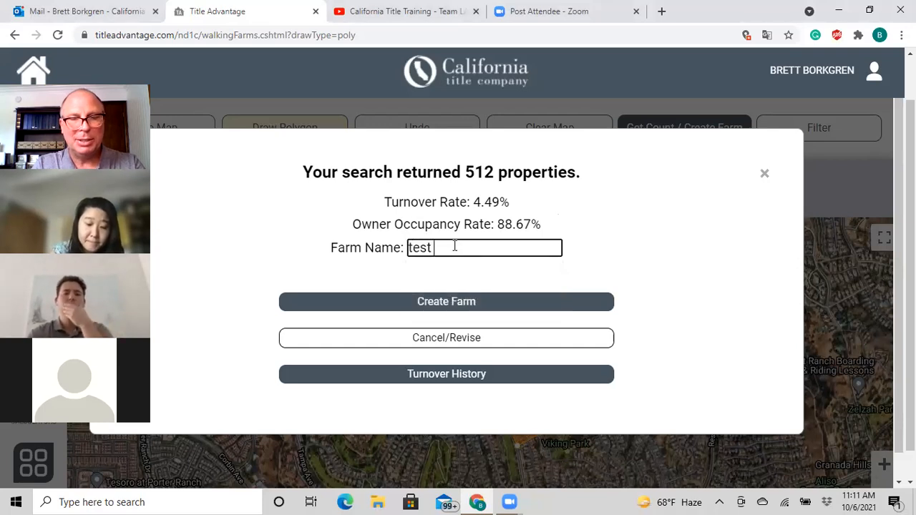
text( october)
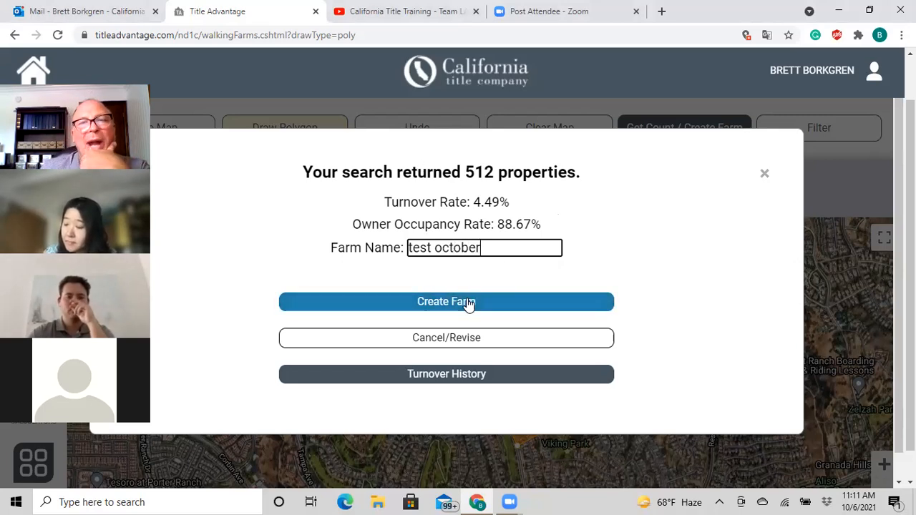
click(439, 303)
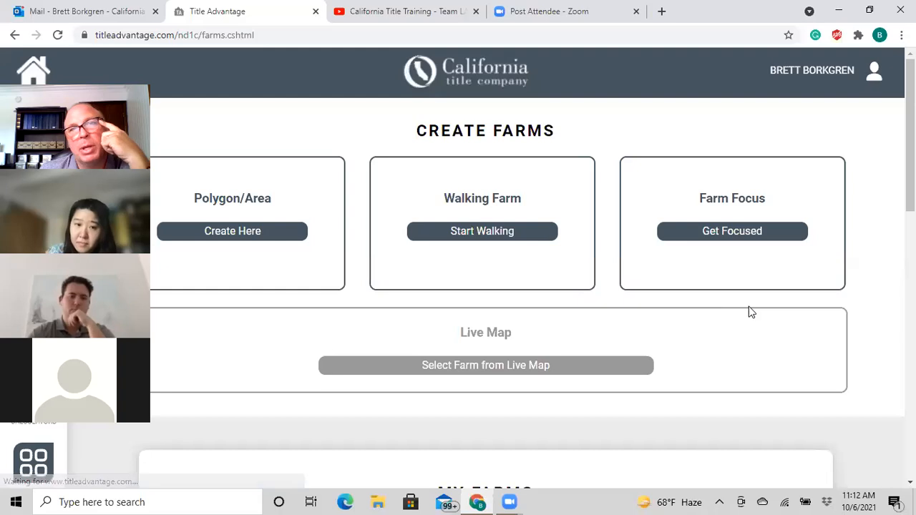
- Scroll to My Farms to see 'test october' listed with 512 properties
scroll(764, 346, down, 3)
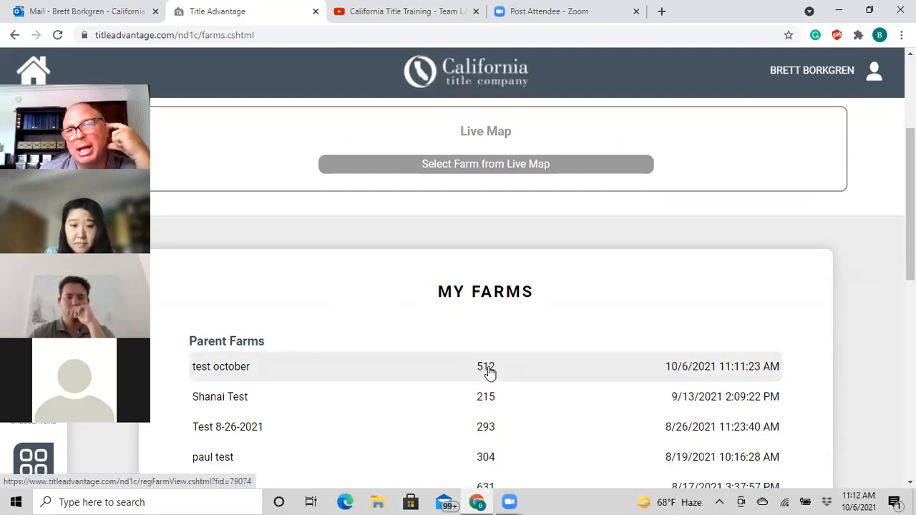
- Open the test october farm's stats and go to its Farm Focus page
click(407, 374)
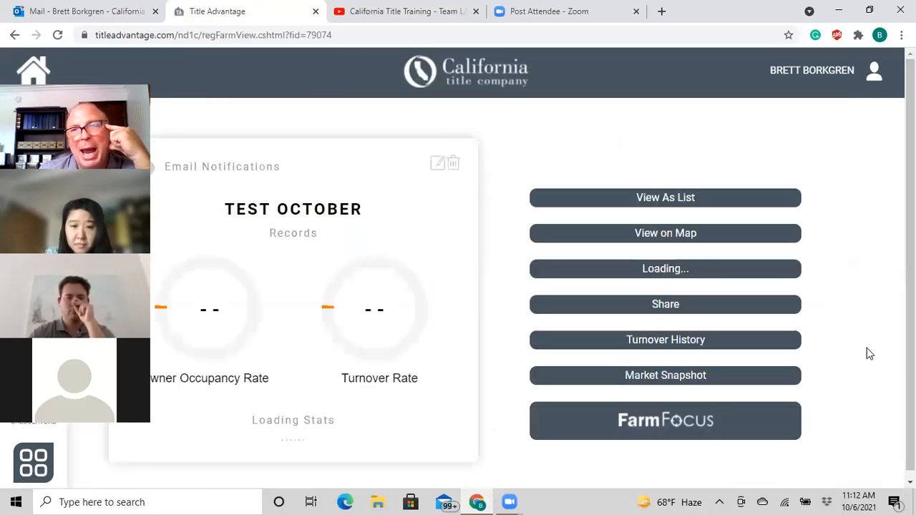
scroll(892, 317, down, 1)
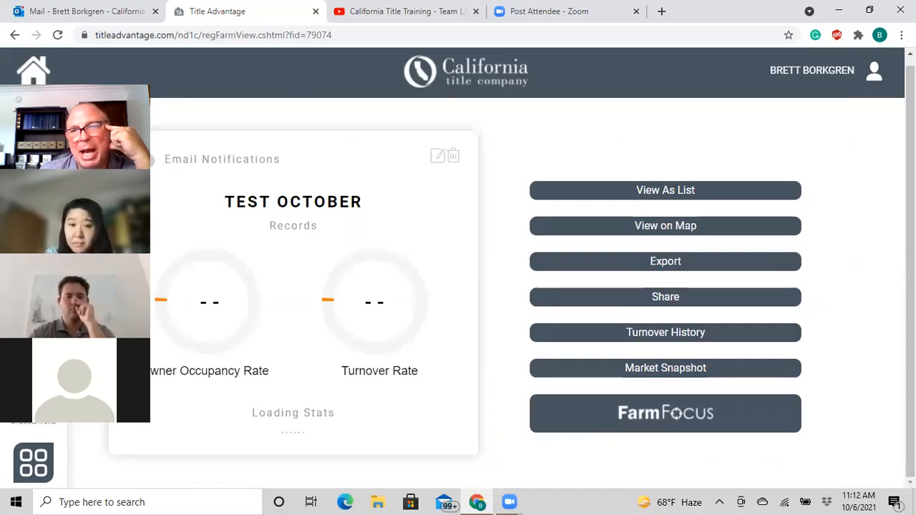
click(673, 419)
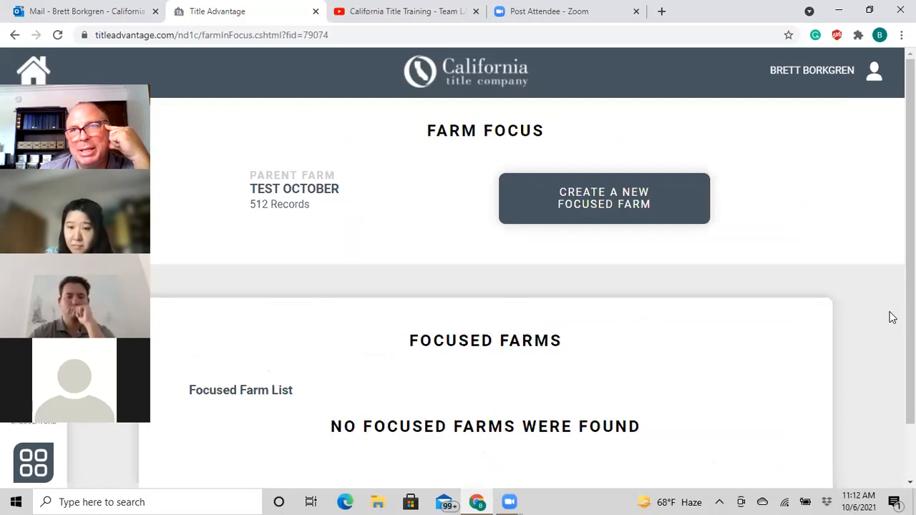
- Begin creating a new focused farm for test october
drag(909, 193, 549, 370)
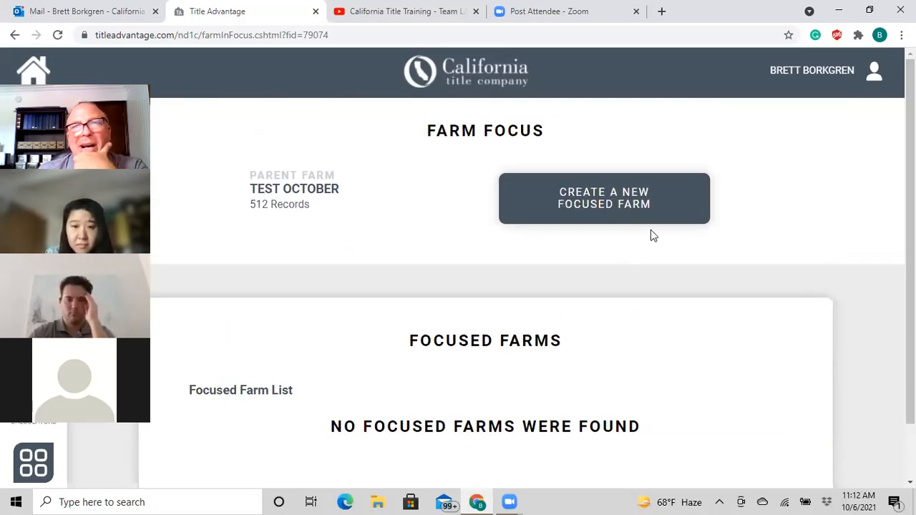
click(612, 202)
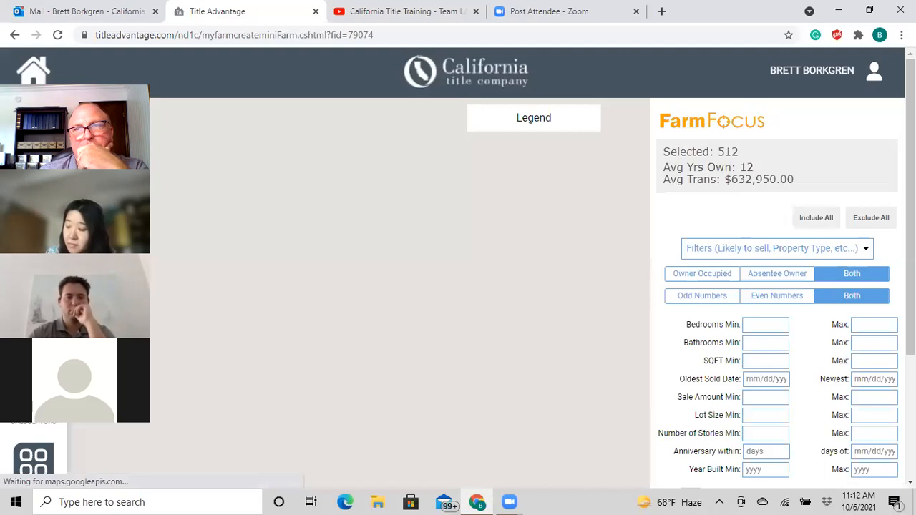
- Scroll down to view the focused-farm map with all 512 test october properties selected
scroll(328, 228, down, 1)
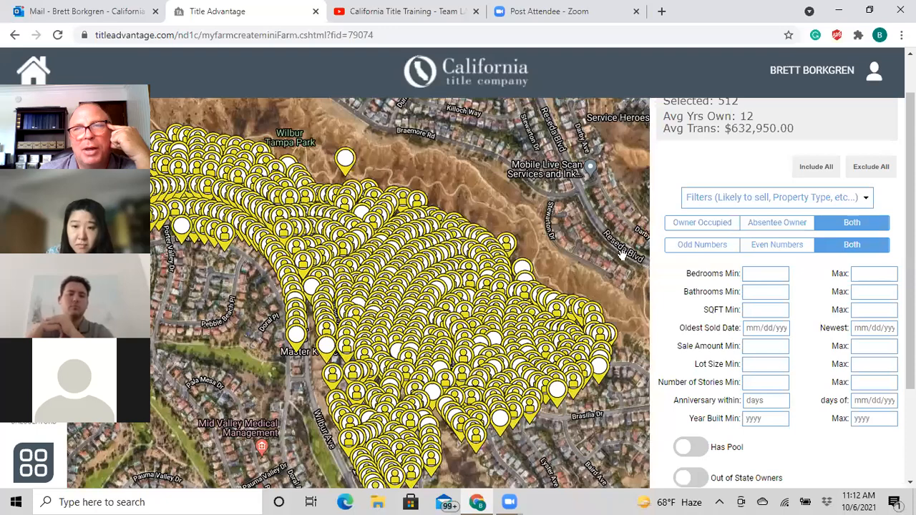
drag(911, 230, 910, 207)
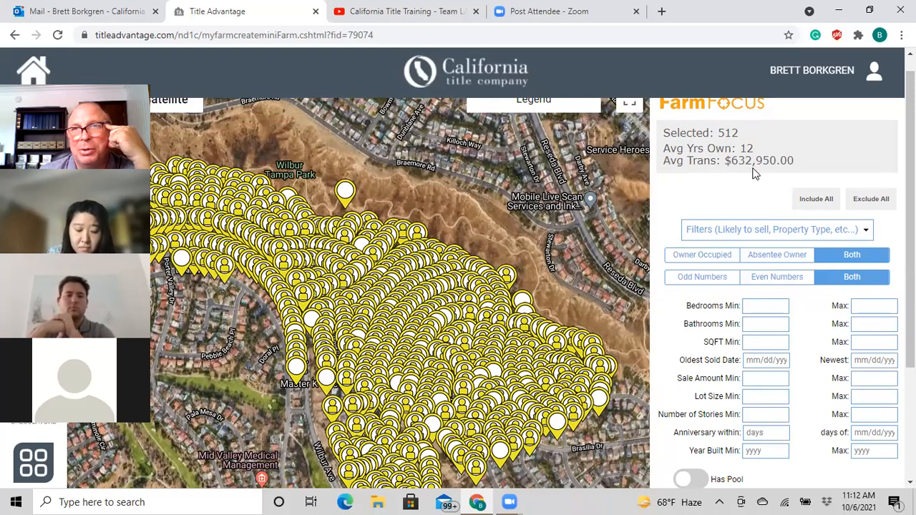
drag(911, 207, 910, 209)
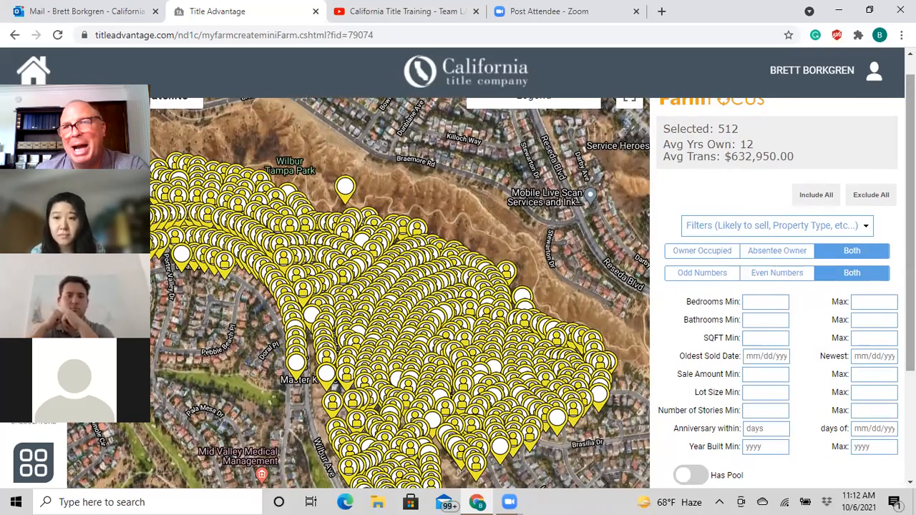
- Filter the focused farm to Likely to Sell properties and keep the Top 50
click(866, 228)
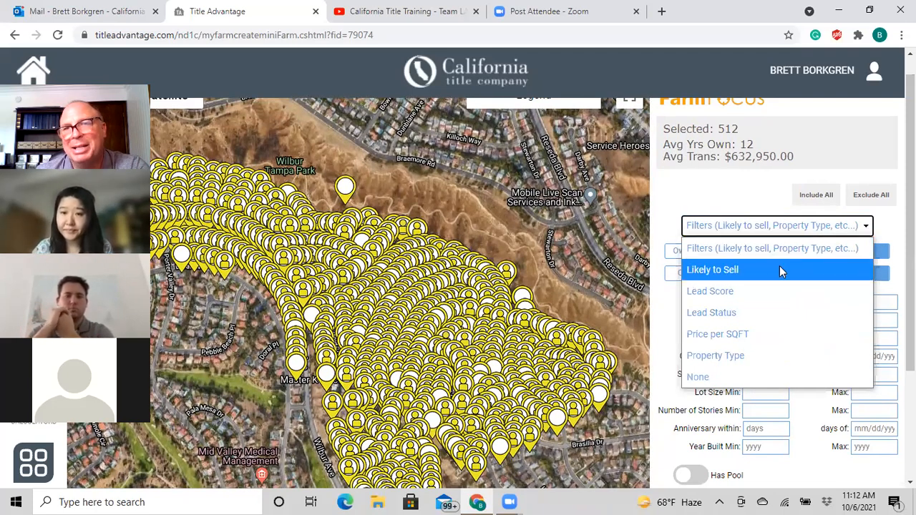
click(751, 272)
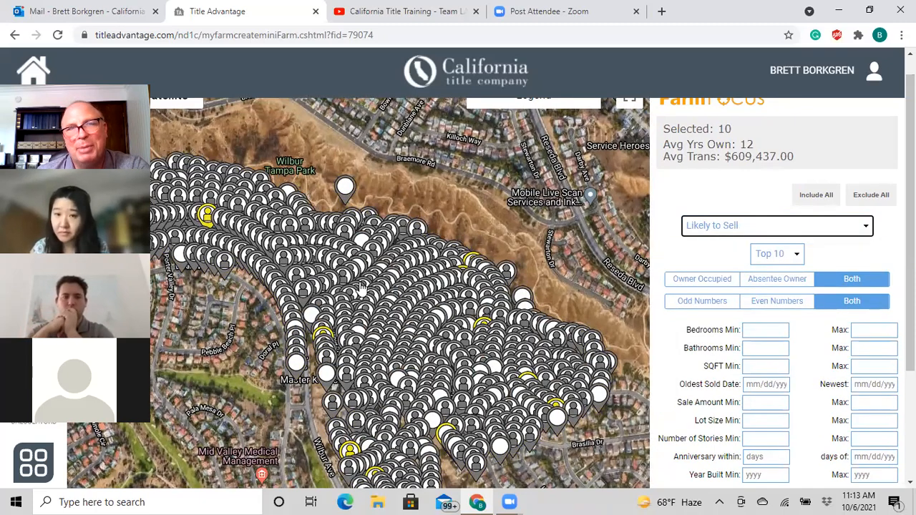
click(797, 255)
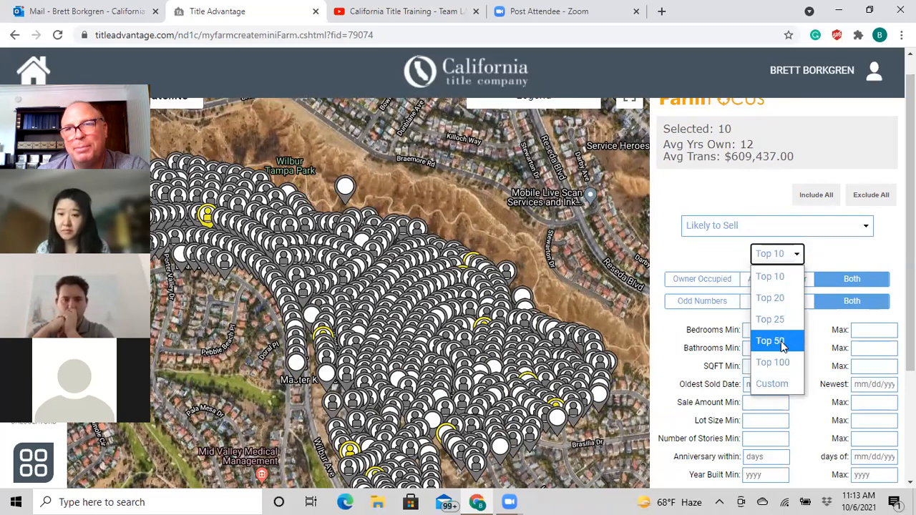
key(Escape)
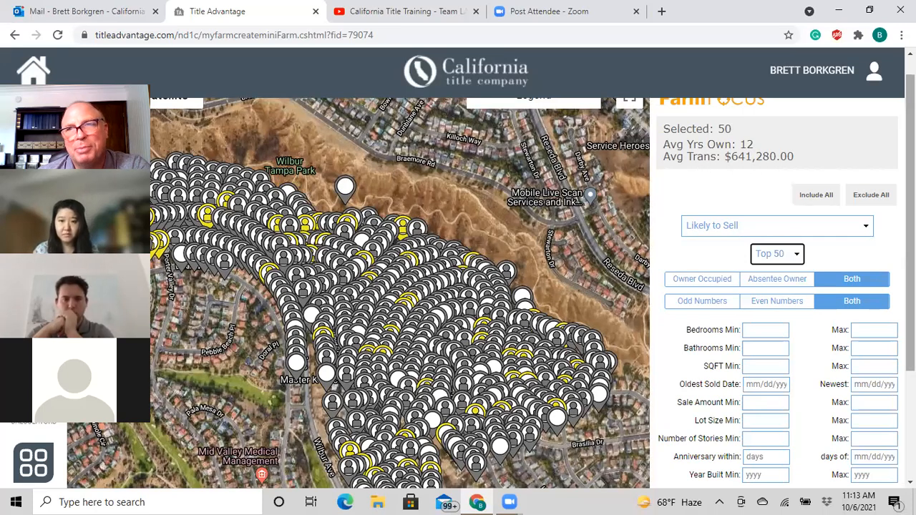
mouse_move(911, 143)
mouse_down()
mouse_move(910, 157)
mouse_move(911, 149)
mouse_up()
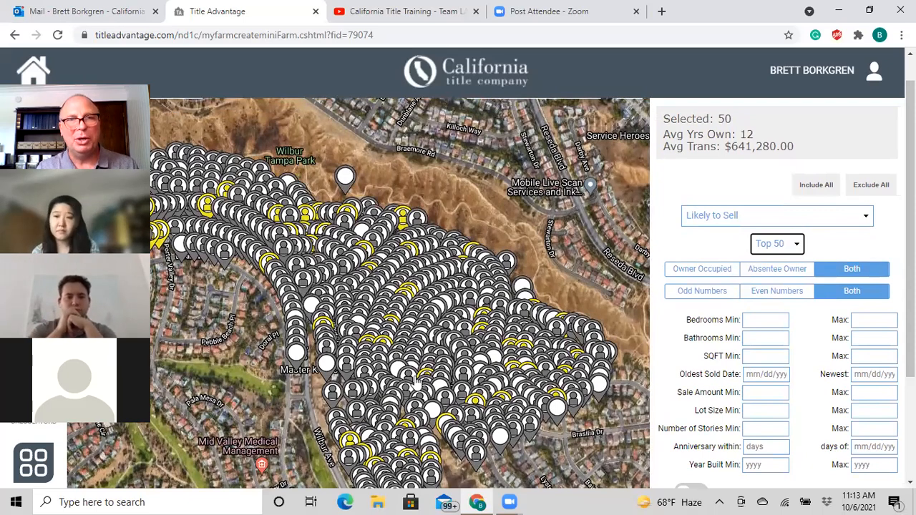
mouse_move(421, 385)
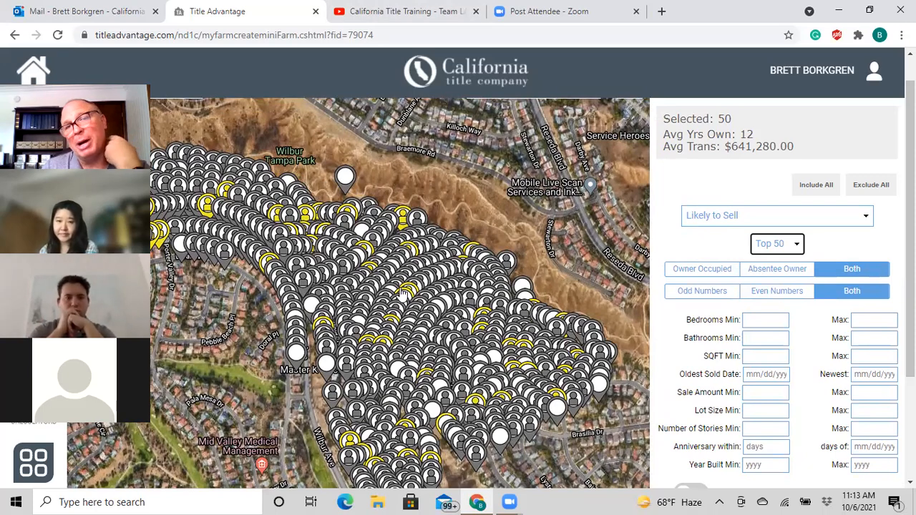
mouse_move(379, 328)
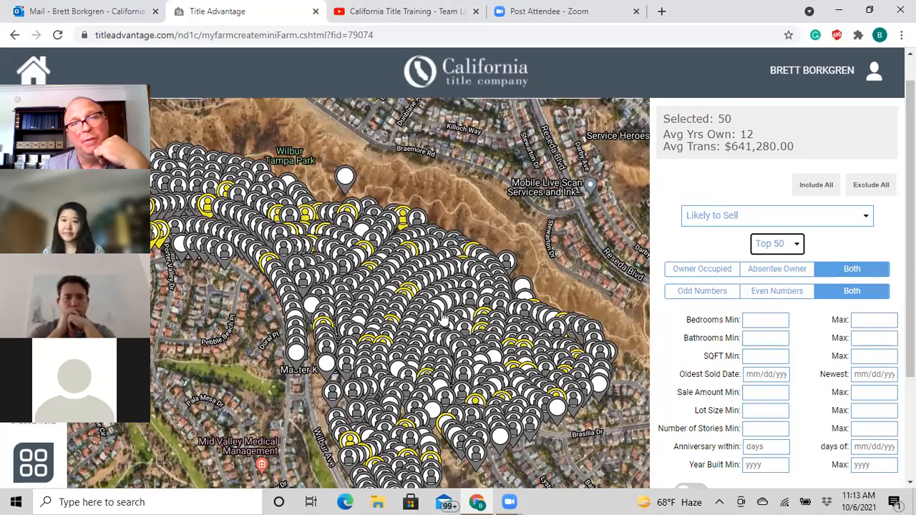
mouse_move(462, 420)
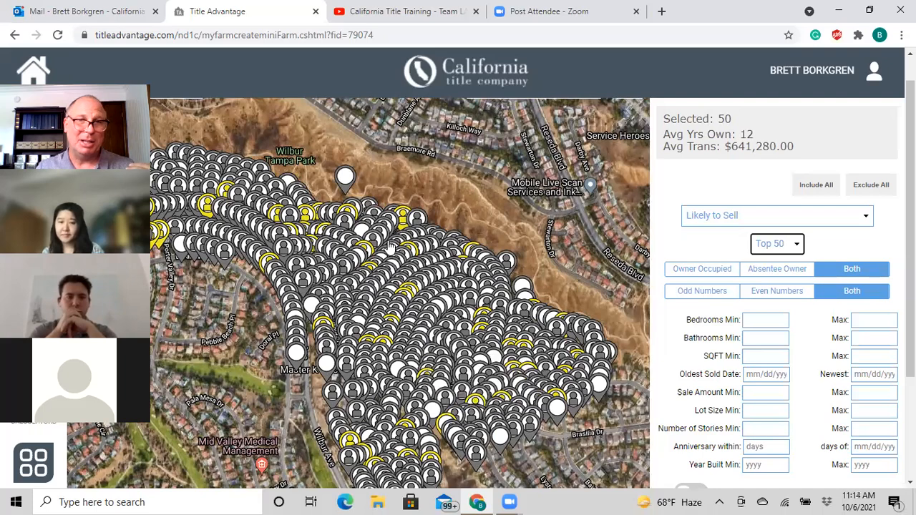
mouse_move(396, 284)
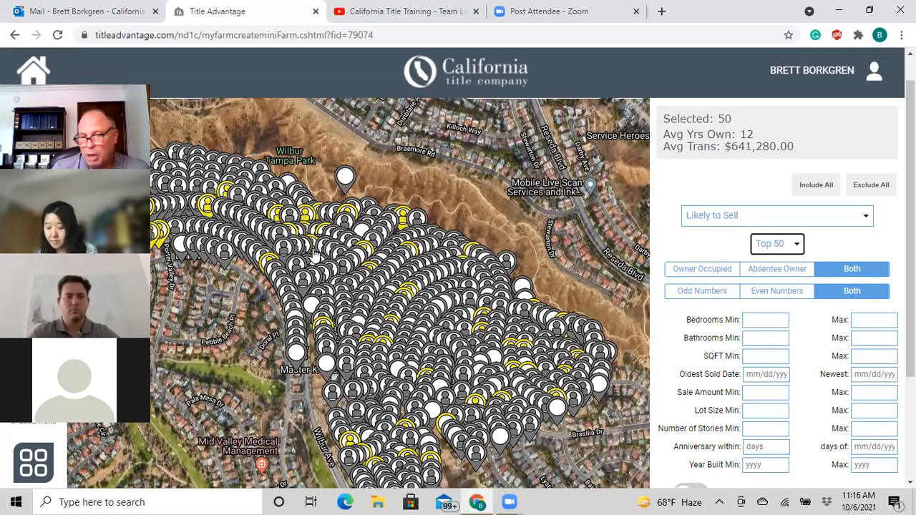
mouse_move(315, 254)
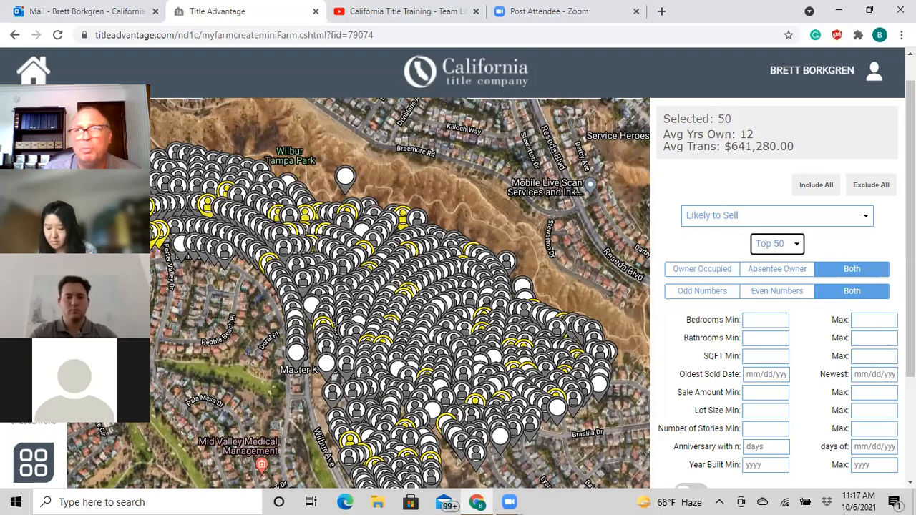
- Name the focused farm 'octobertop50' and create it from the 50 selected homes
scroll(876, 267, down, 2)
scroll(828, 358, up, 2)
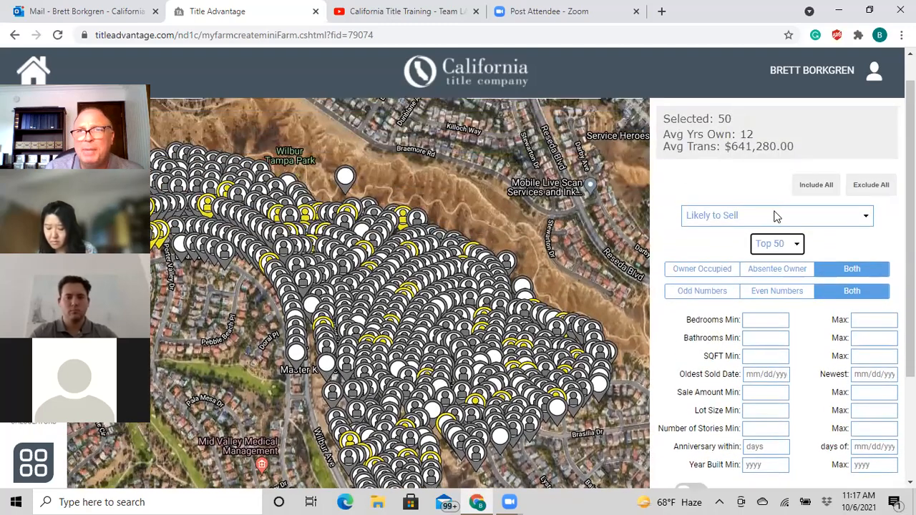
scroll(807, 230, down, 3)
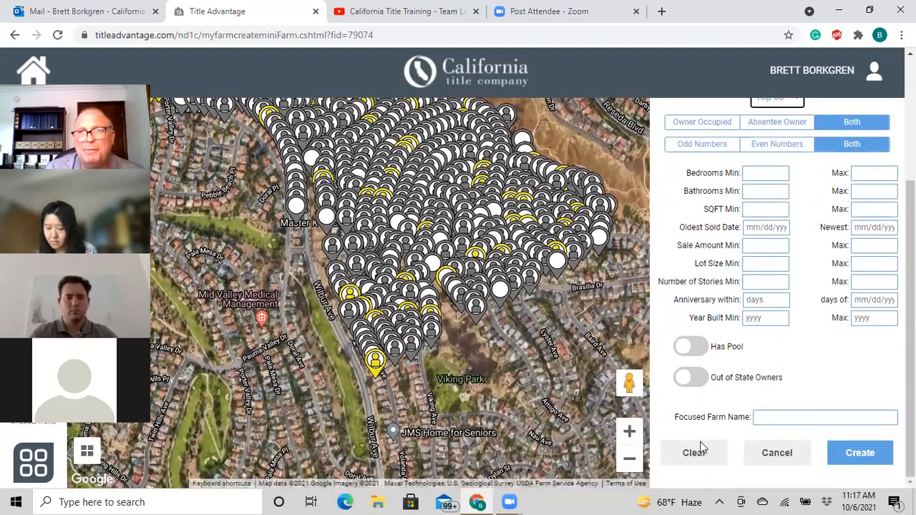
click(784, 417)
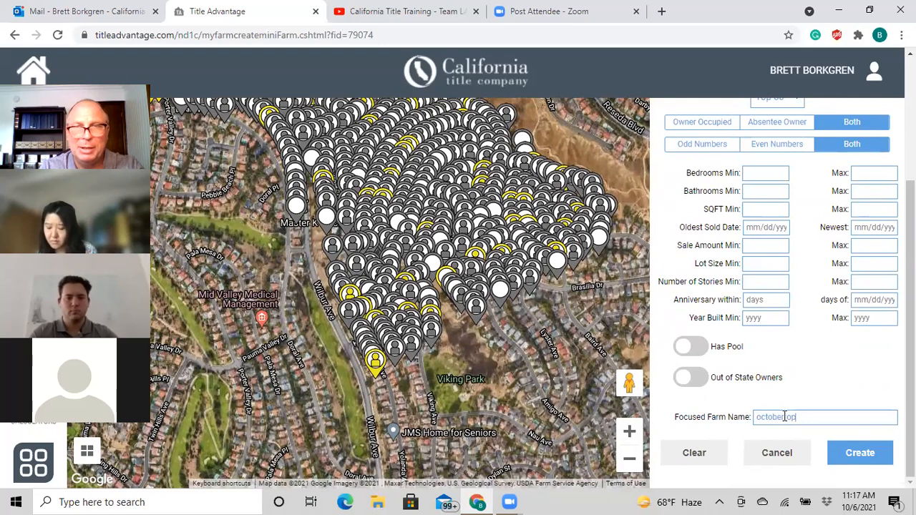
text(octobertop50)
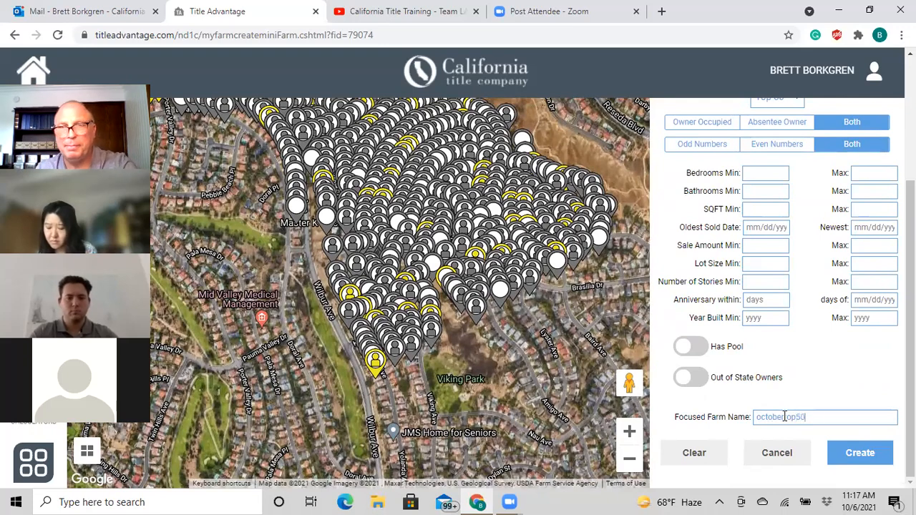
click(865, 456)
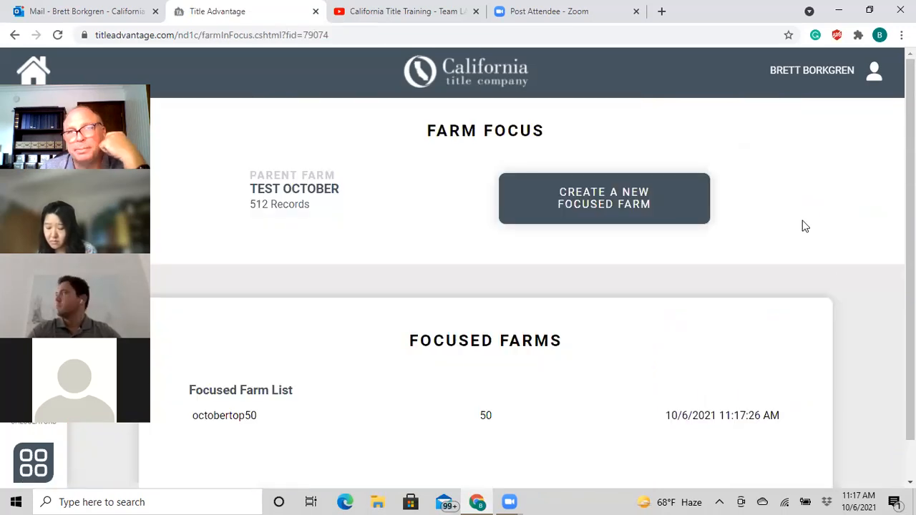
- Open the octobertop50 focused farm from the list and bring up its Export Farm options
scroll(804, 222, down, 1)
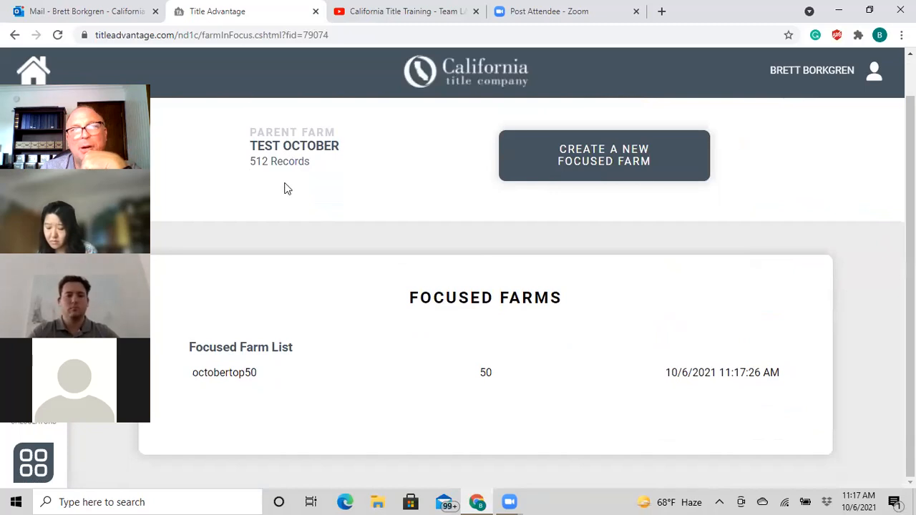
click(348, 378)
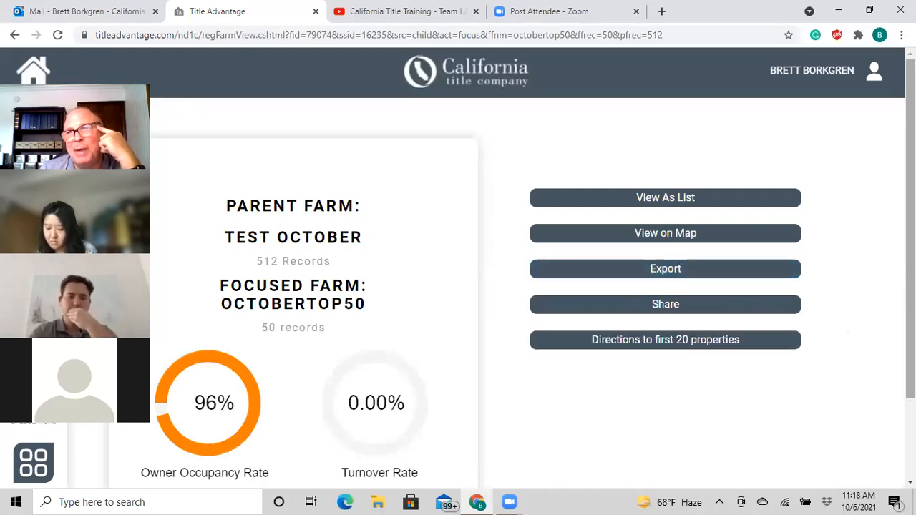
scroll(881, 297, down, 2)
scroll(882, 297, up, 1)
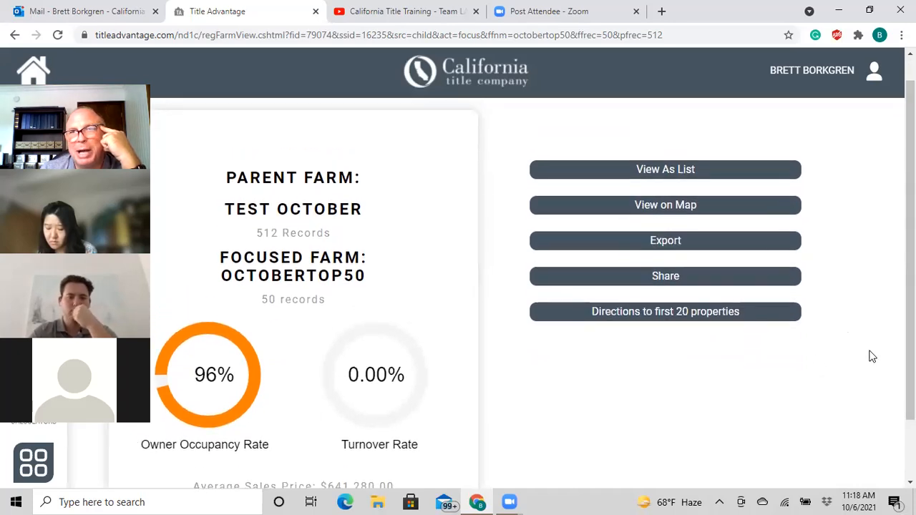
click(667, 243)
- Export the octobertop50 records as an Excel CSV file, farmexport (1).csv
click(577, 112)
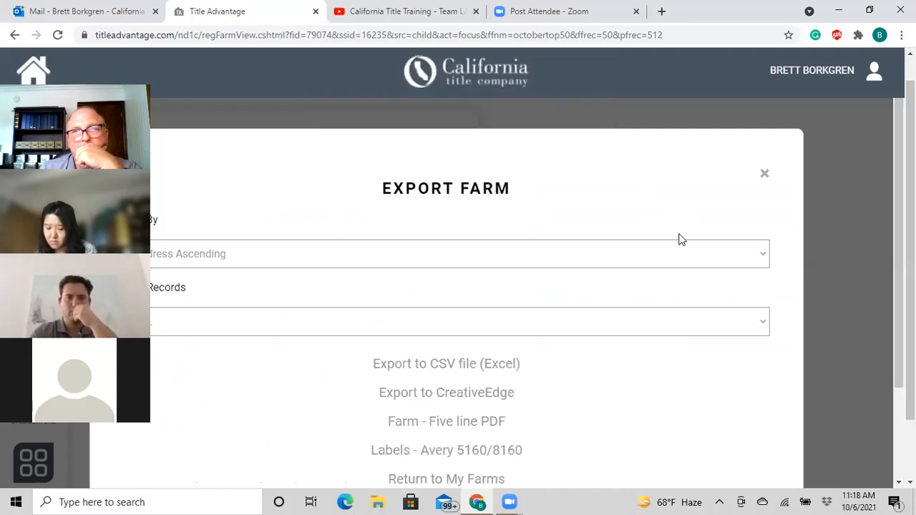
scroll(597, 394, down, 1)
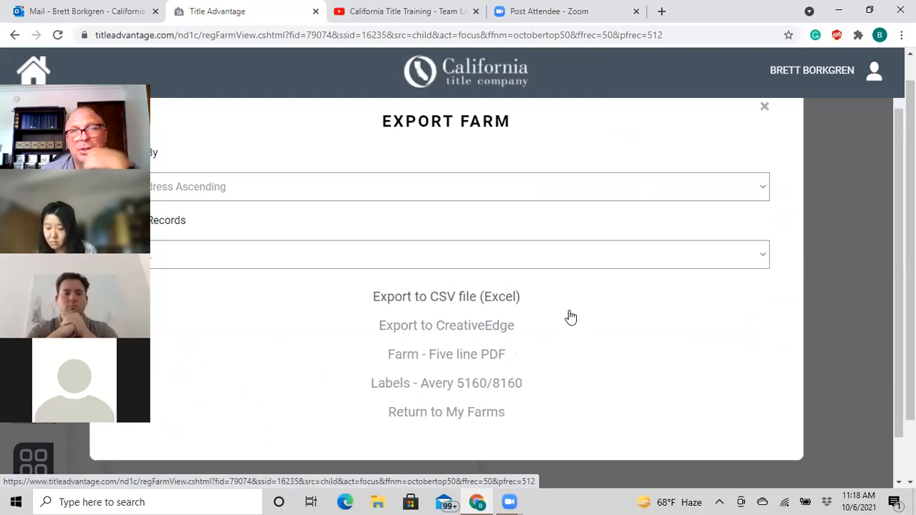
click(435, 303)
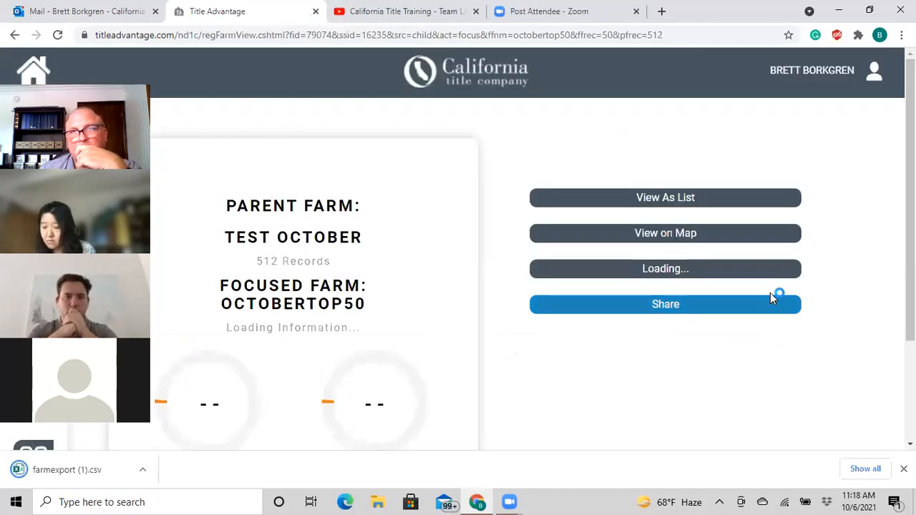
click(143, 469)
- Open farmexport (1).csv in a maximized Excel window and select column A
click(165, 384)
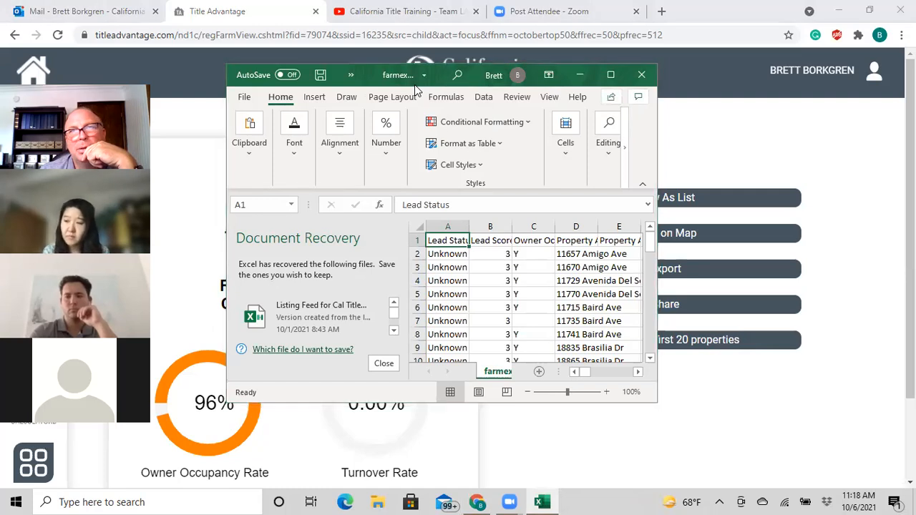
click(610, 75)
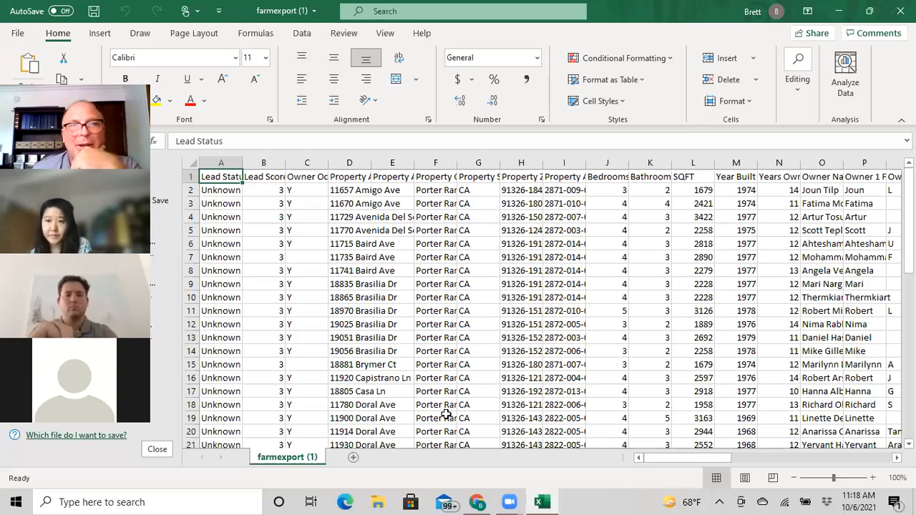
click(230, 161)
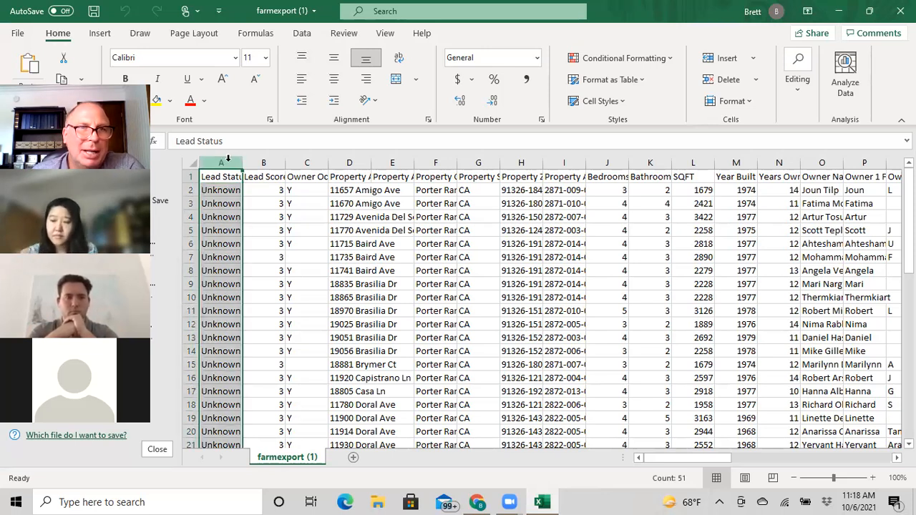
- Delete the Lead Status and Lead Score columns from the sheet
right_click(227, 159)
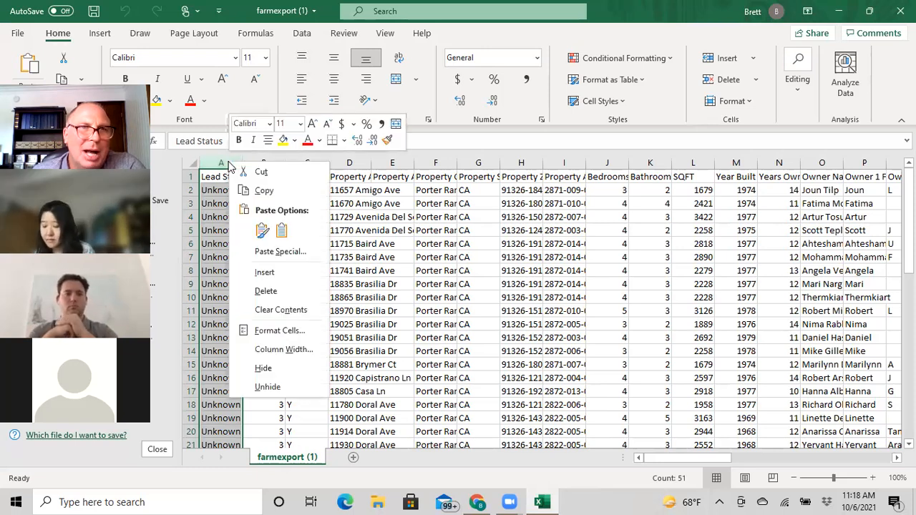
click(257, 290)
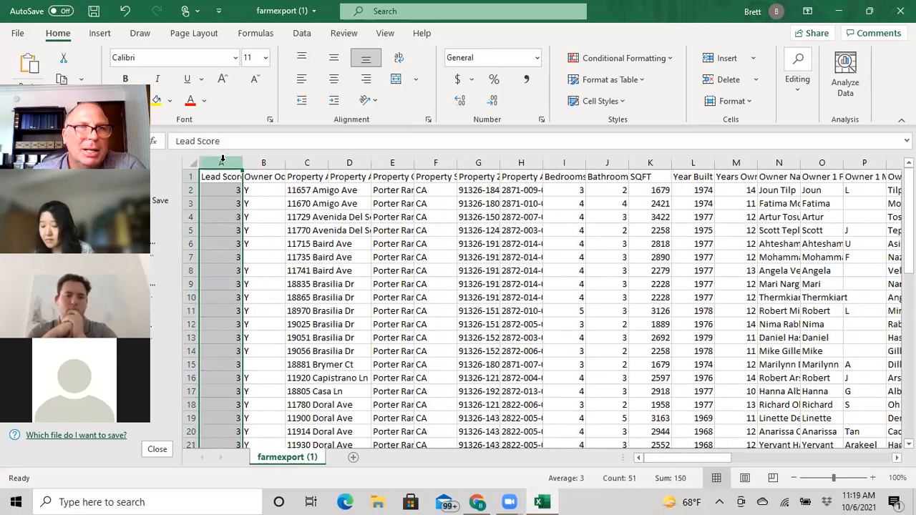
right_click(225, 164)
click(263, 291)
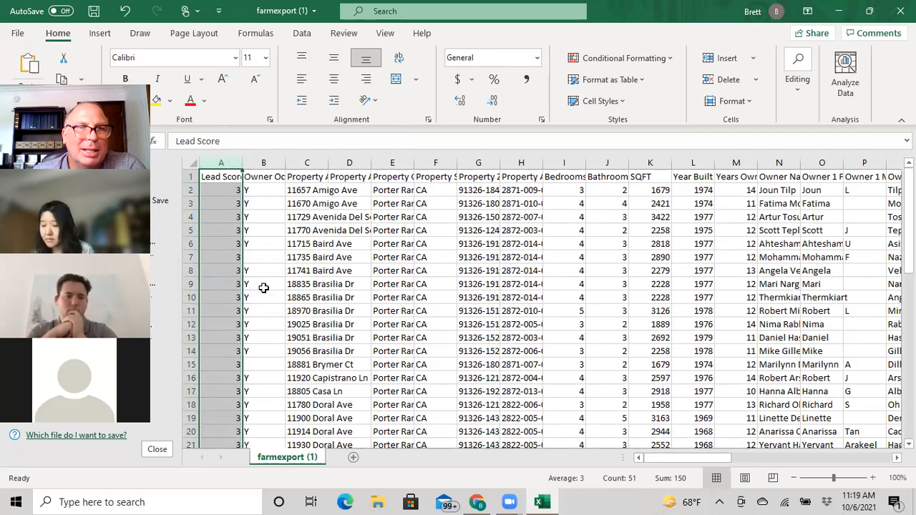
- Widen the Owner Occupied, Years Owned and Owner Name columns to show their contents
drag(242, 161, 259, 162)
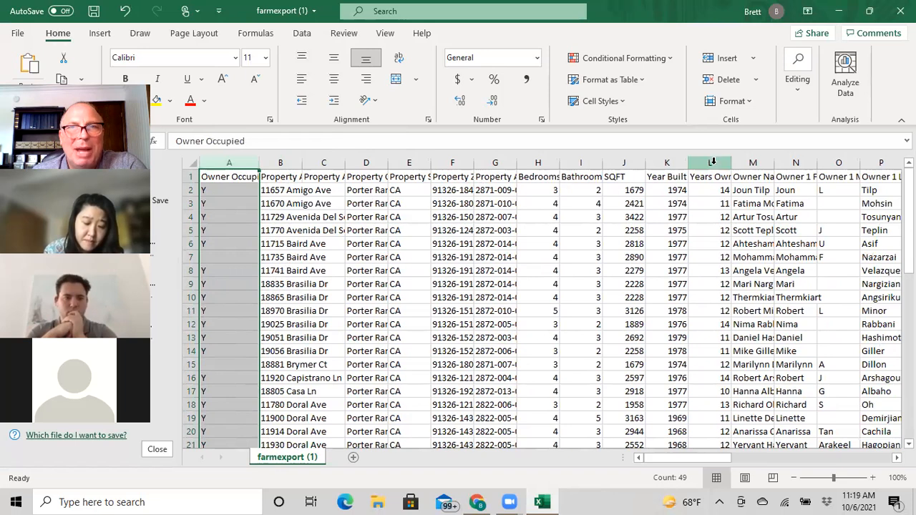
drag(732, 163, 745, 163)
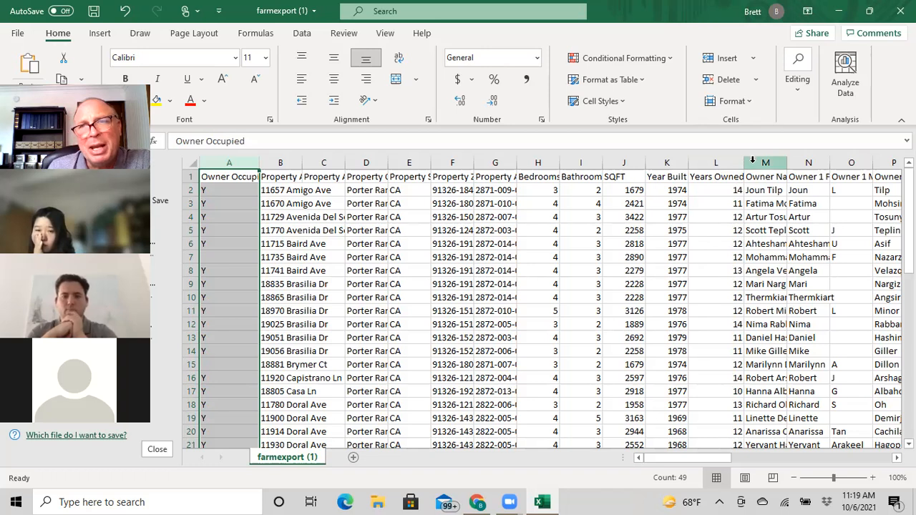
drag(743, 161, 803, 162)
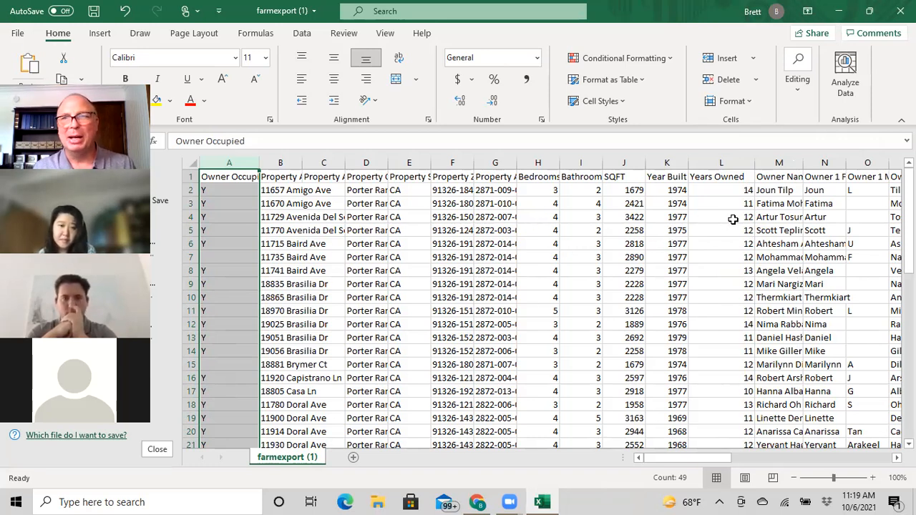
drag(804, 159, 821, 159)
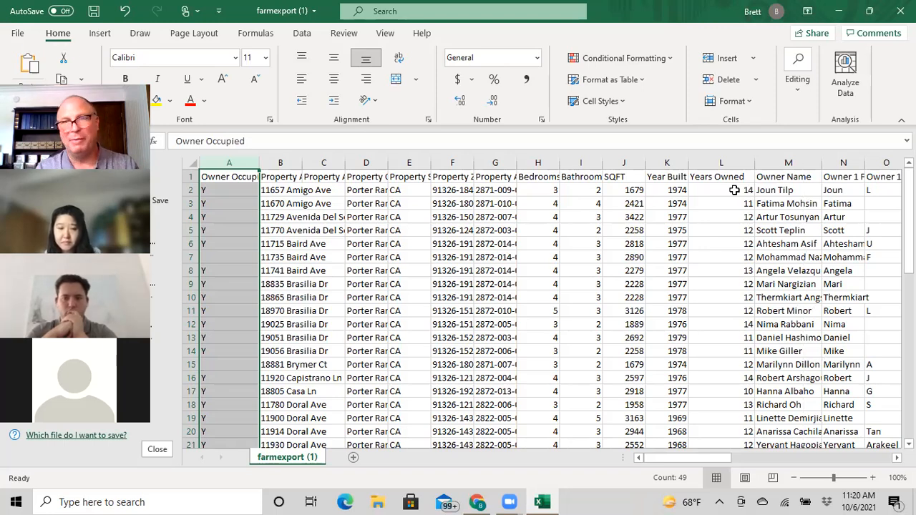
scroll(538, 309, down, 8)
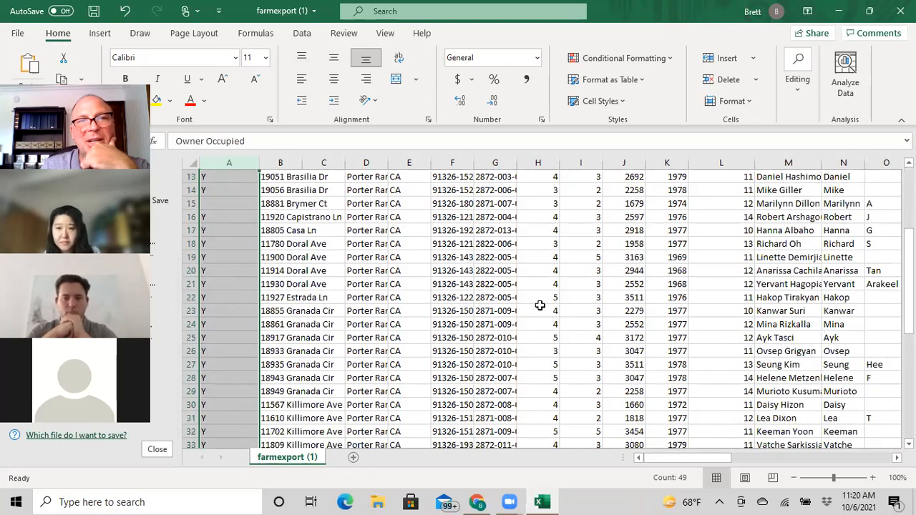
scroll(538, 309, down, 4)
scroll(539, 310, up, 12)
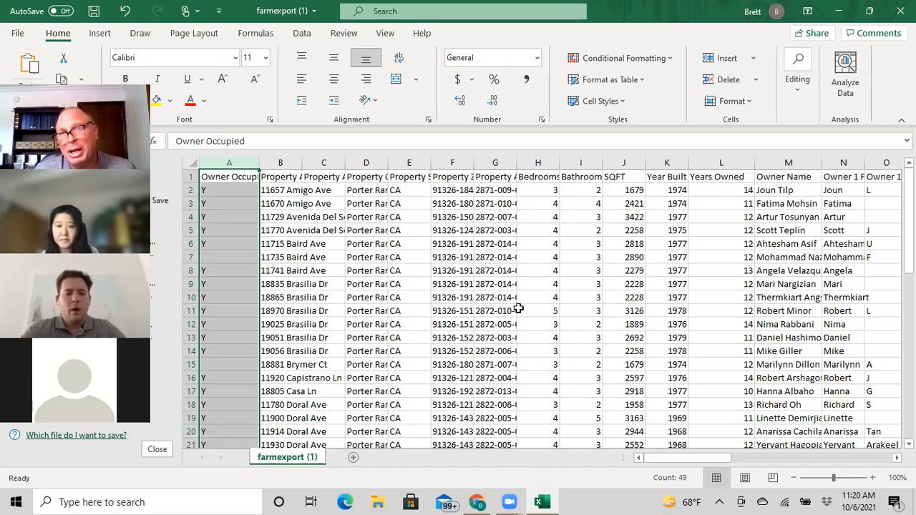
scroll(519, 308, down, 7)
scroll(519, 309, up, 7)
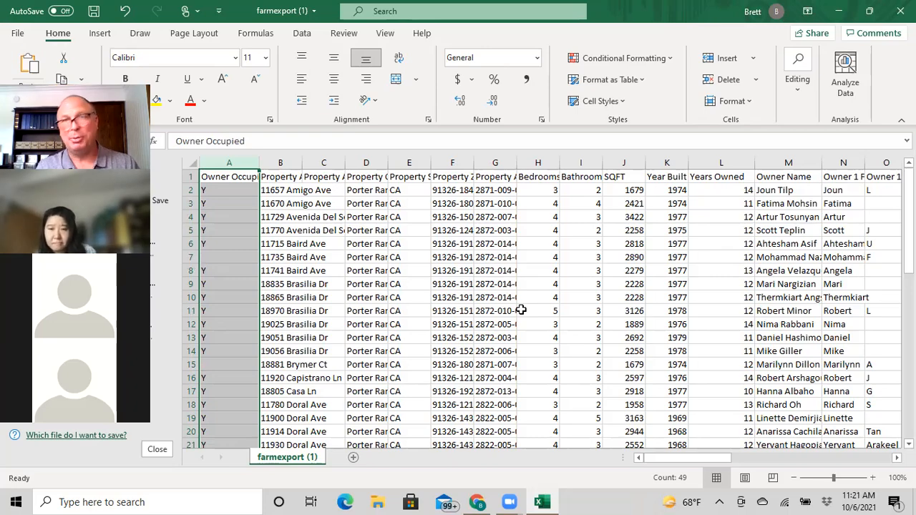
drag(909, 242, 909, 406)
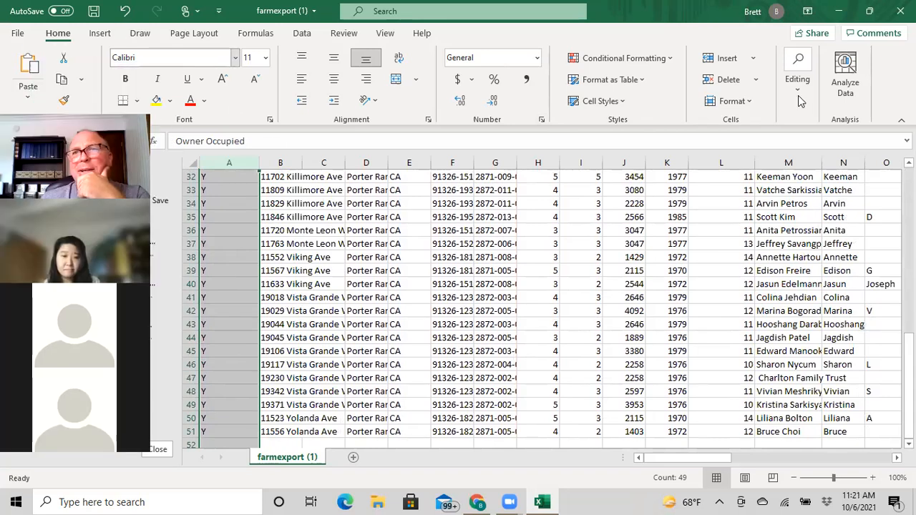
- Minimize Excel and go to the test october farm's Farm Focus page
click(839, 11)
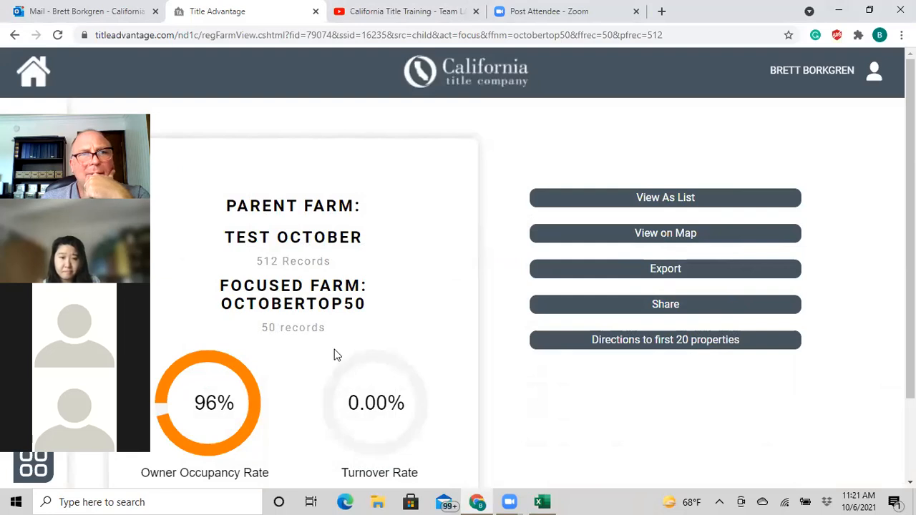
click(32, 240)
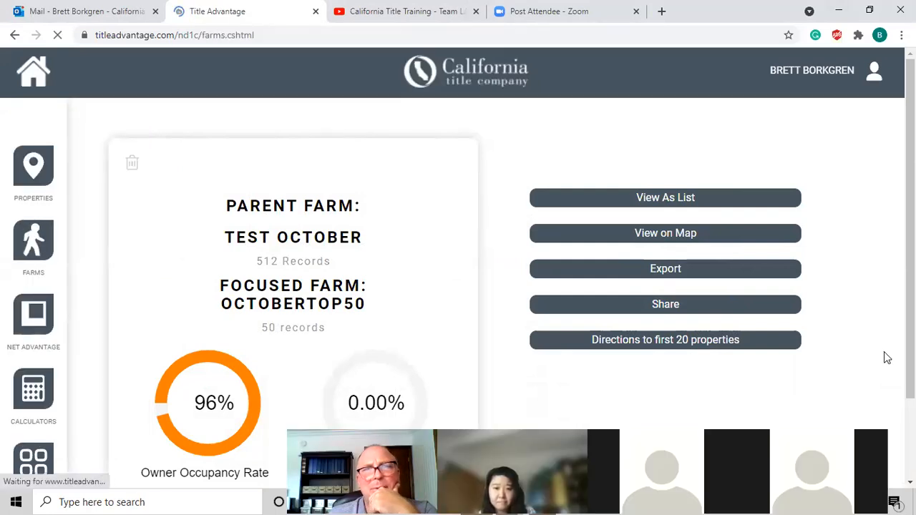
scroll(773, 303, down, 4)
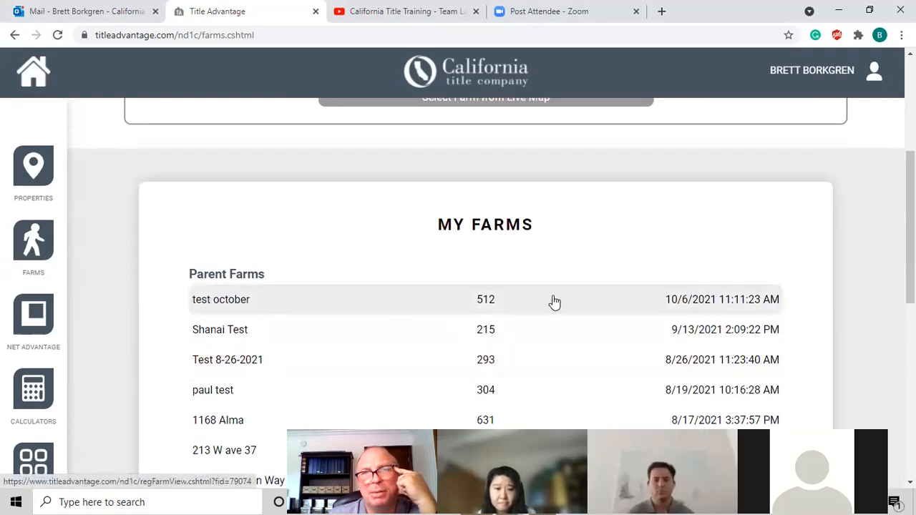
click(443, 307)
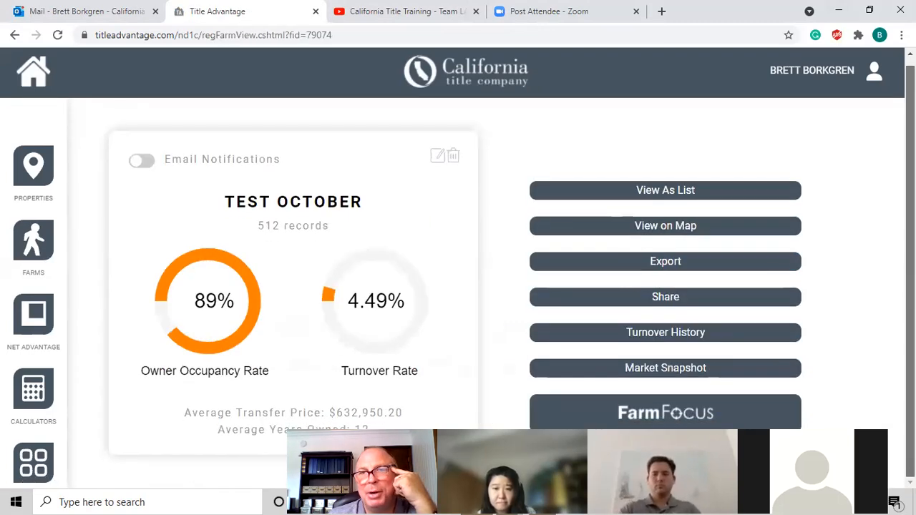
click(680, 413)
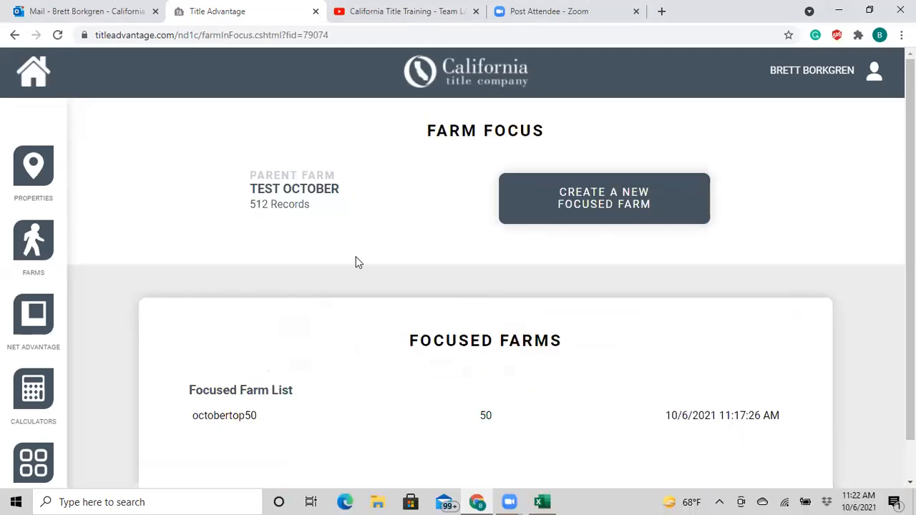
- Start a new focused farm limited to Out of State Owners
click(621, 203)
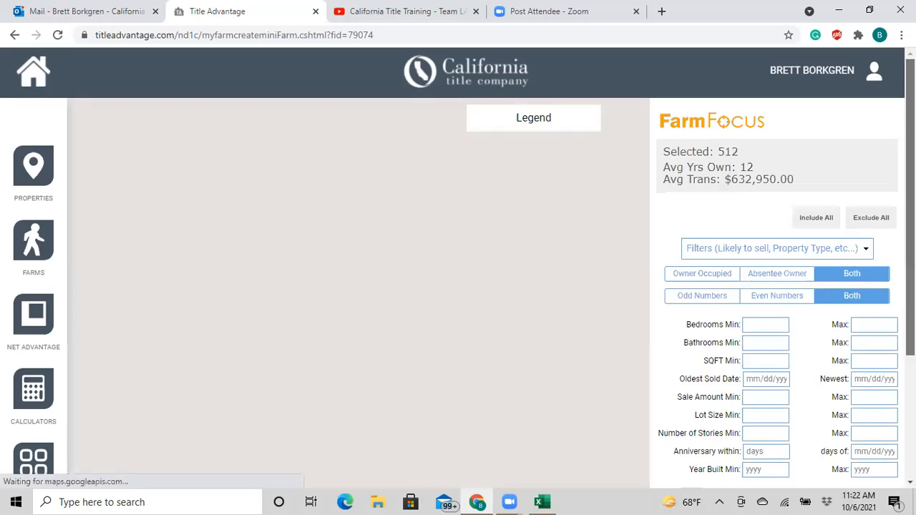
drag(911, 207, 911, 327)
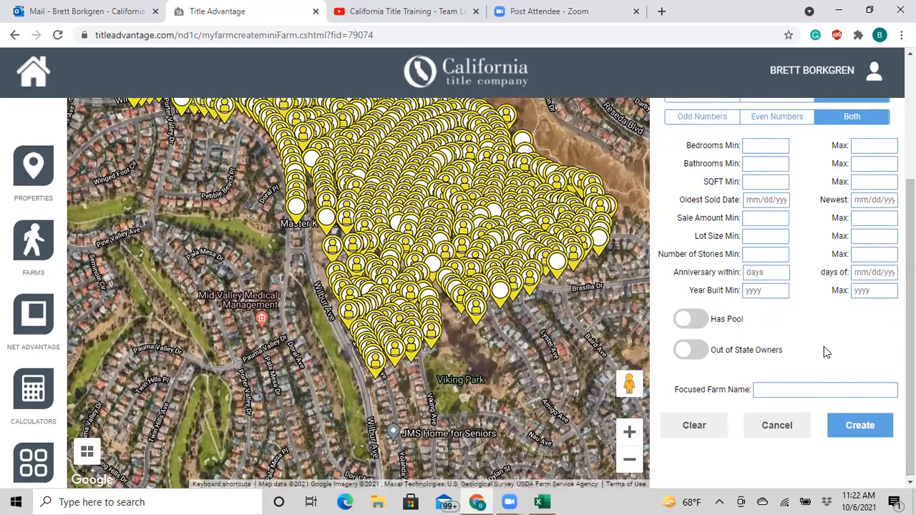
scroll(824, 350, up, 2)
scroll(787, 422, down, 1)
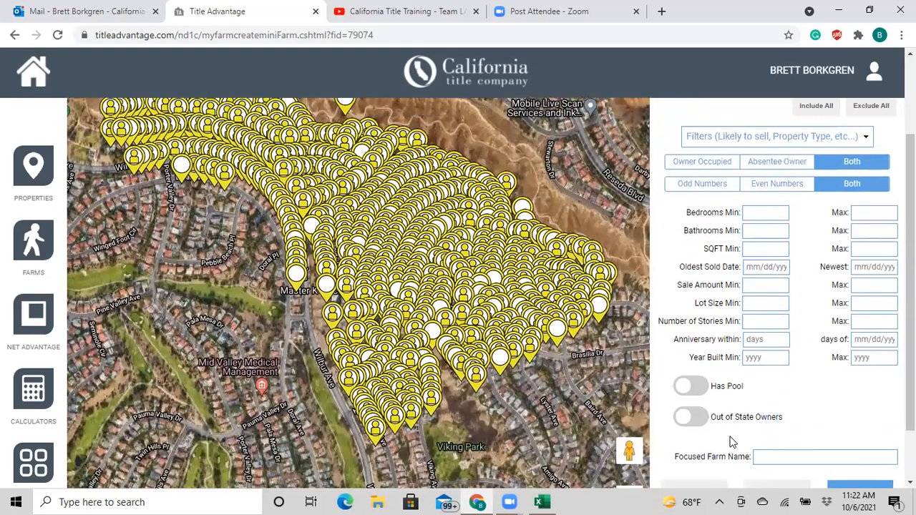
click(686, 419)
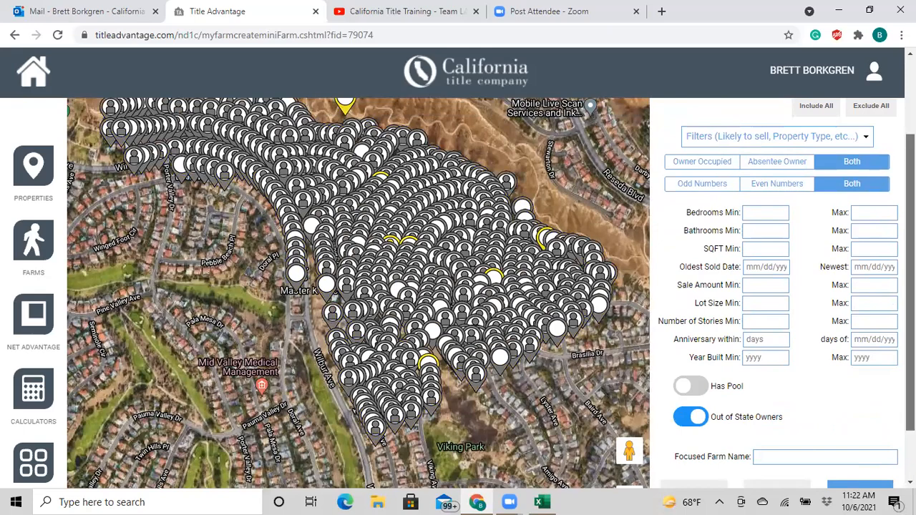
scroll(686, 419, up, 2)
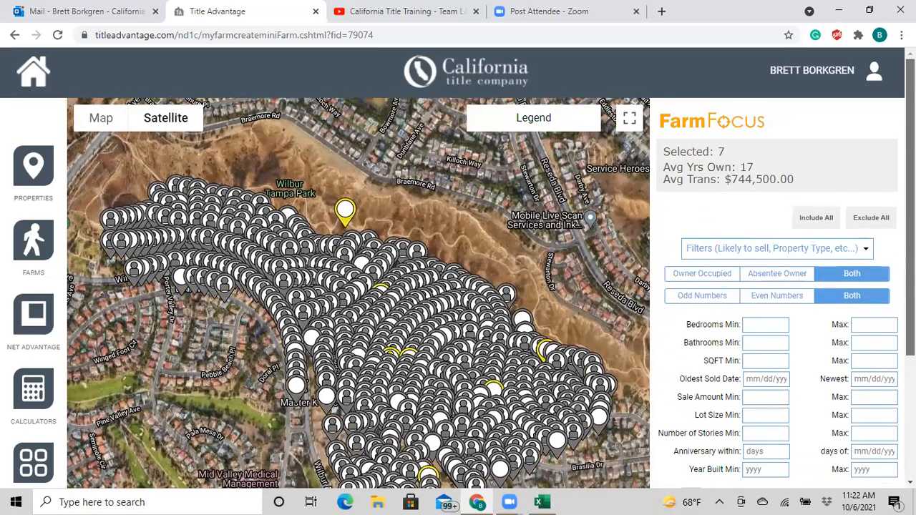
drag(910, 257, 910, 289)
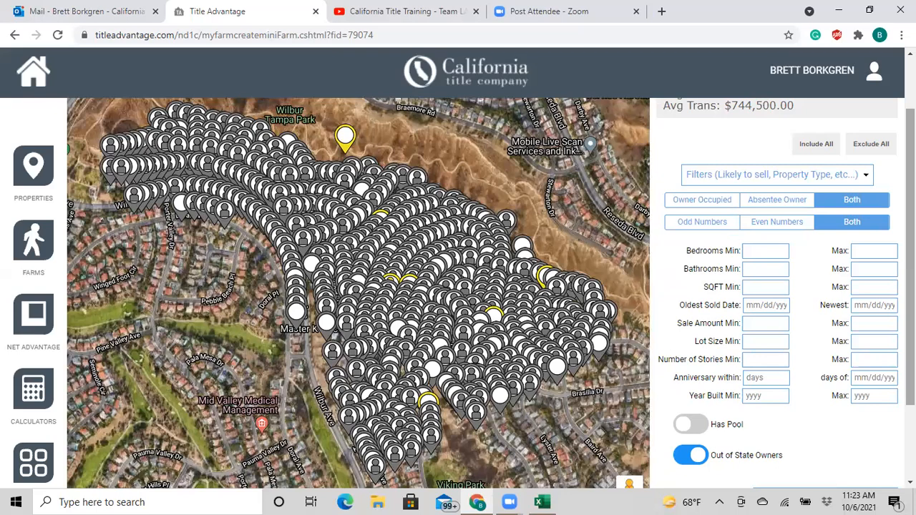
- Name the focused farm 'outof state' and create it with its 7 records
scroll(786, 396, down, 1)
scroll(786, 397, down, 2)
click(783, 391)
text(out)
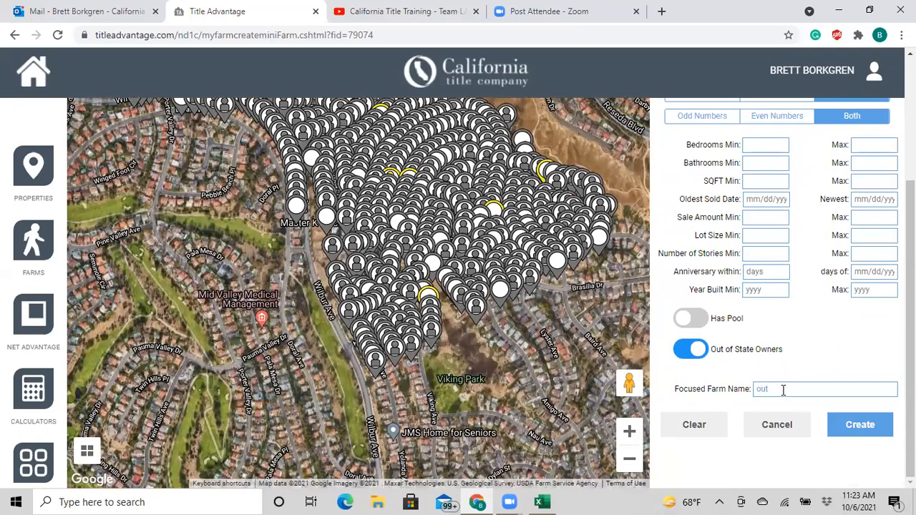
text(of state)
click(856, 431)
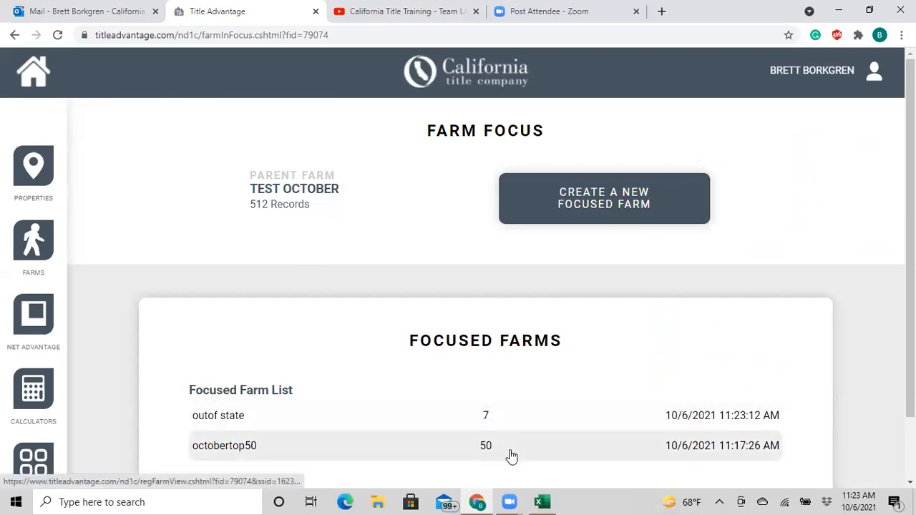
- Export the outof state focused farm to CSV as farmexport (2).csv and open it in Excel
click(351, 419)
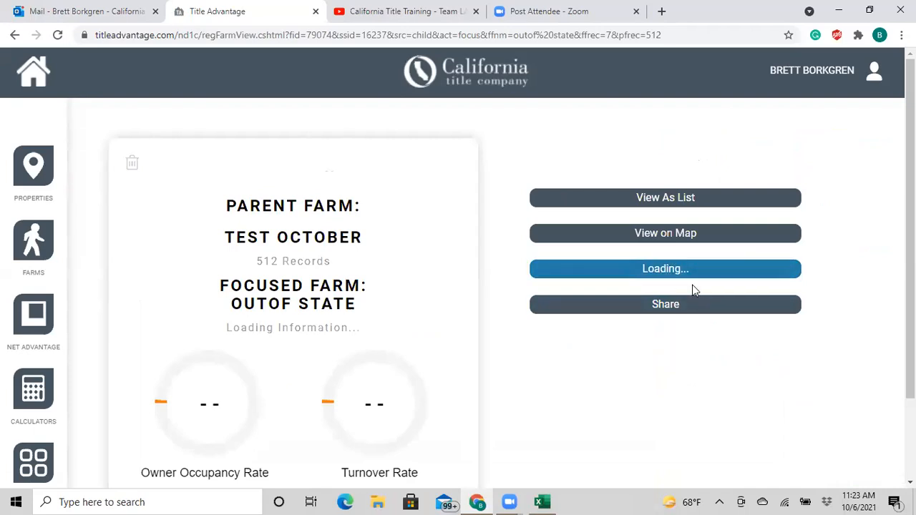
click(667, 272)
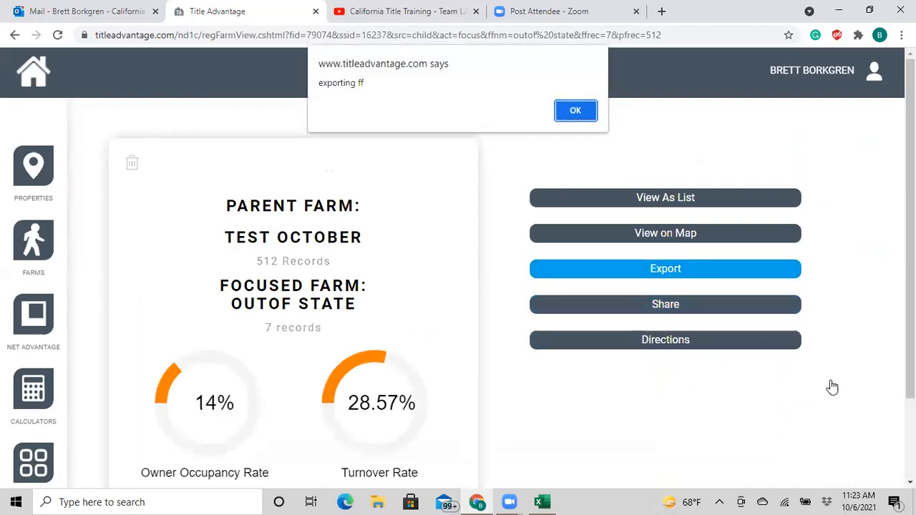
click(591, 120)
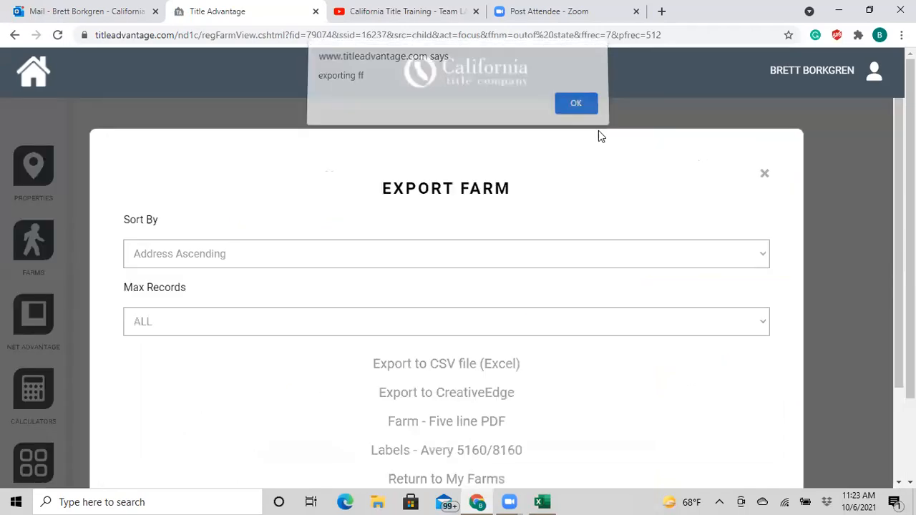
click(448, 365)
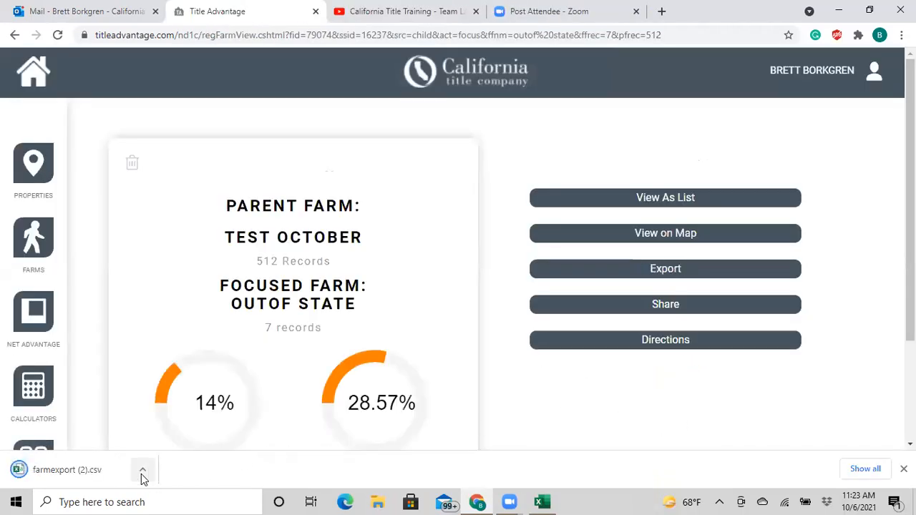
click(142, 471)
click(175, 386)
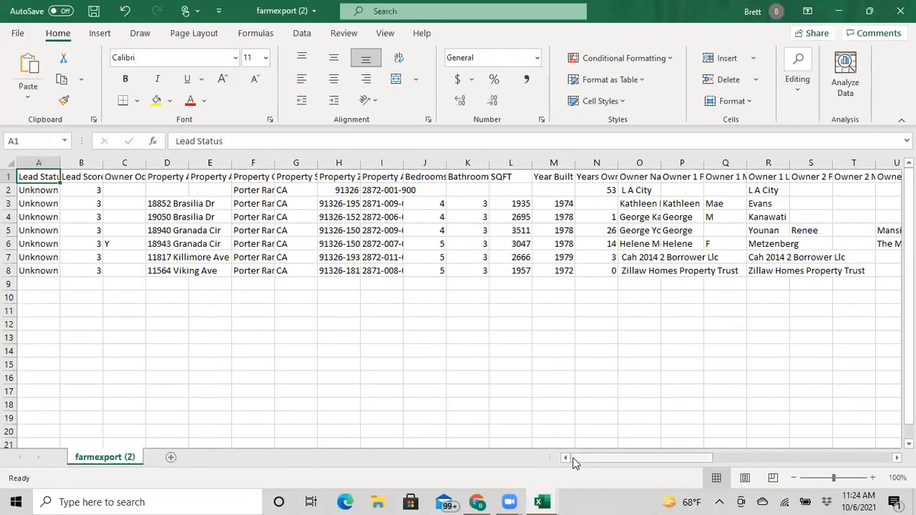
- Review the owner records in farmexport (2), then minimize both farmexport (2) and farmexport (1)
drag(602, 460, 660, 459)
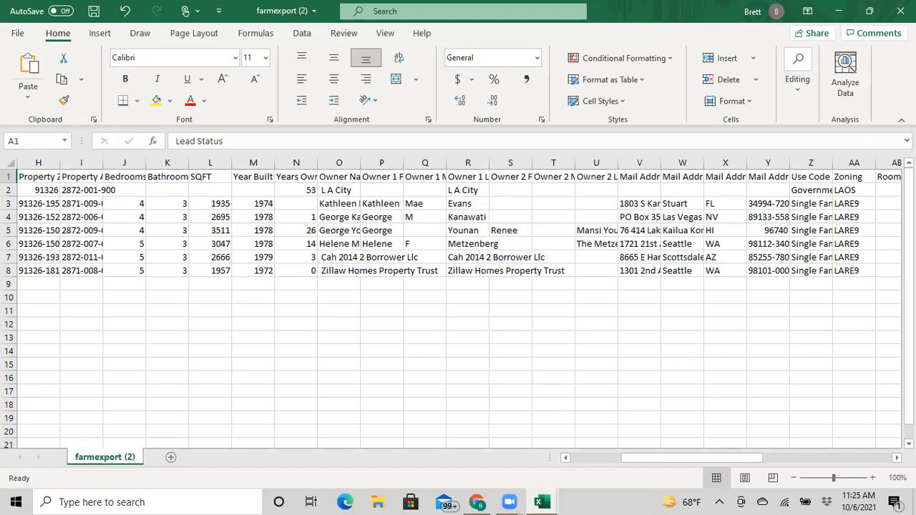
click(839, 11)
click(839, 12)
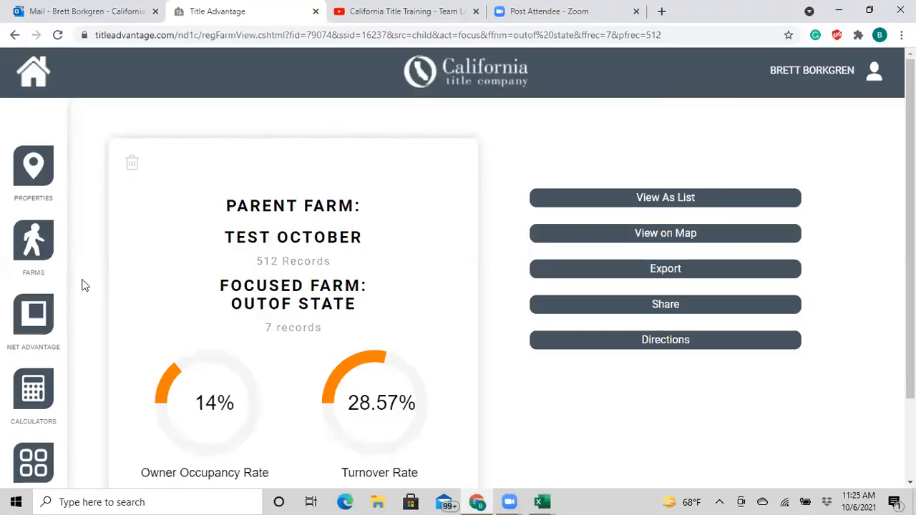
- Open the test october farm from My Farms
click(33, 243)
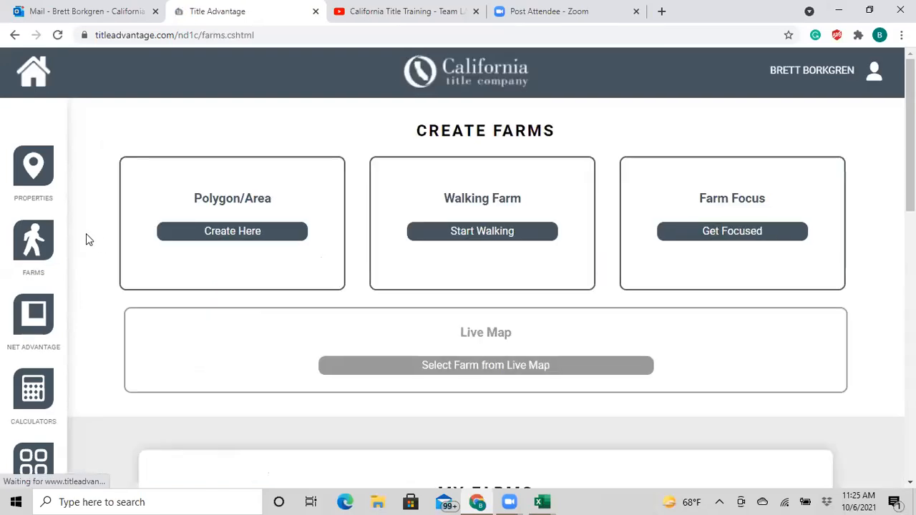
click(726, 235)
scroll(458, 287, down, 3)
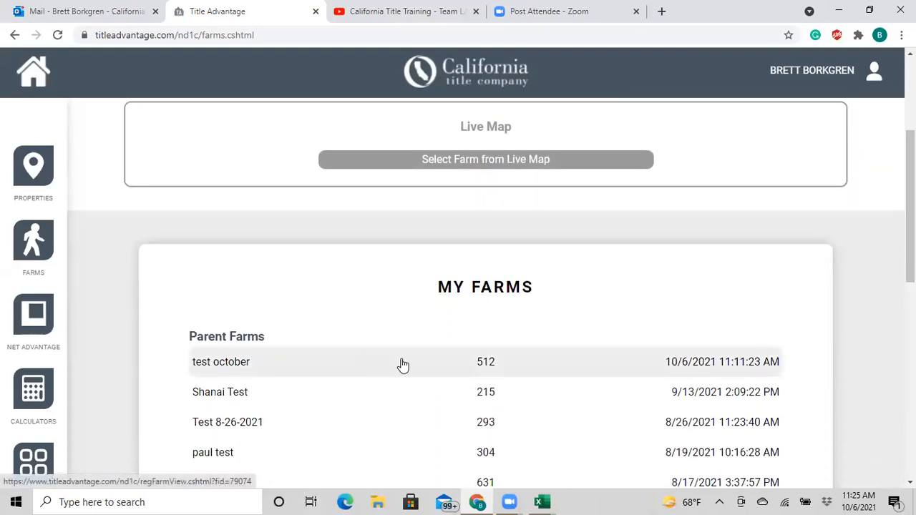
click(350, 366)
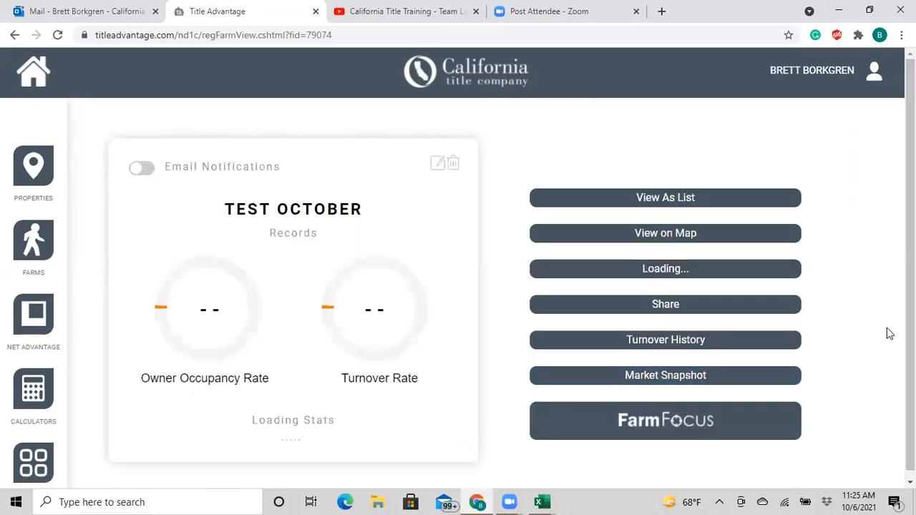
- Create a new focused farm through FarmFocus, with all 512 properties on the map
click(668, 423)
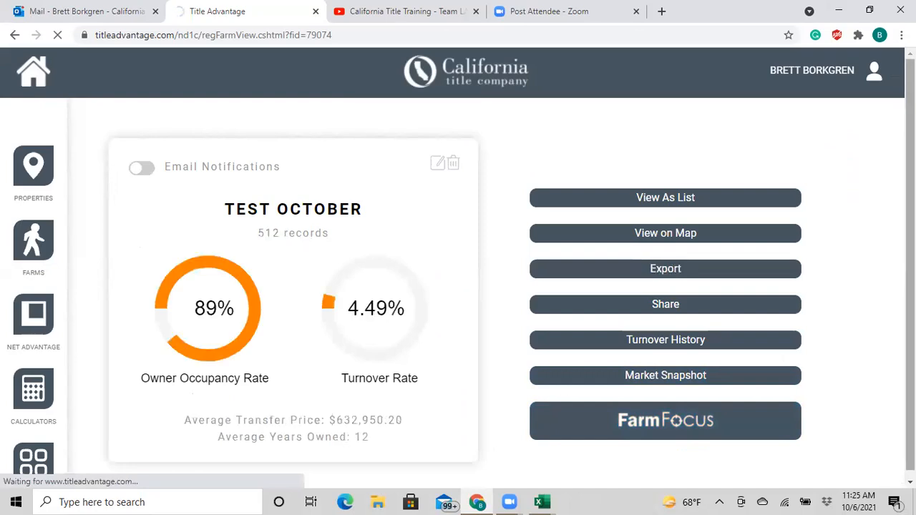
click(617, 206)
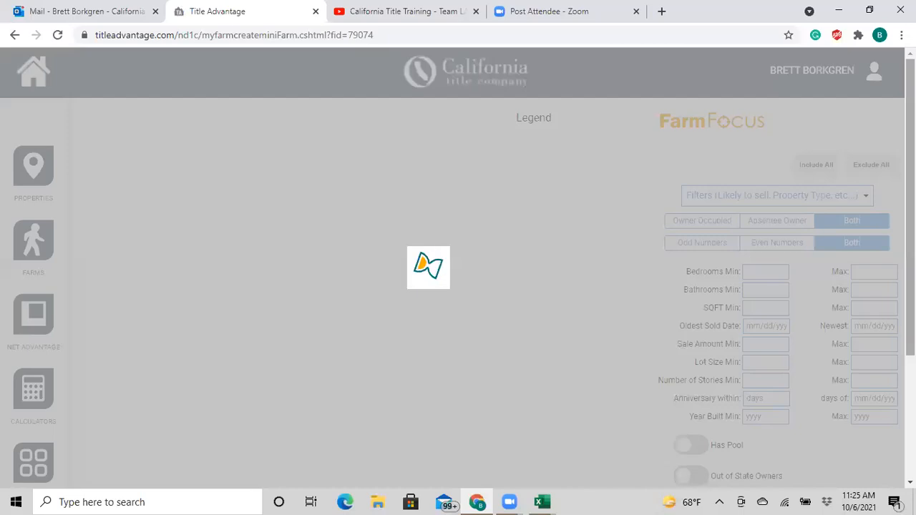
scroll(771, 292, down, 1)
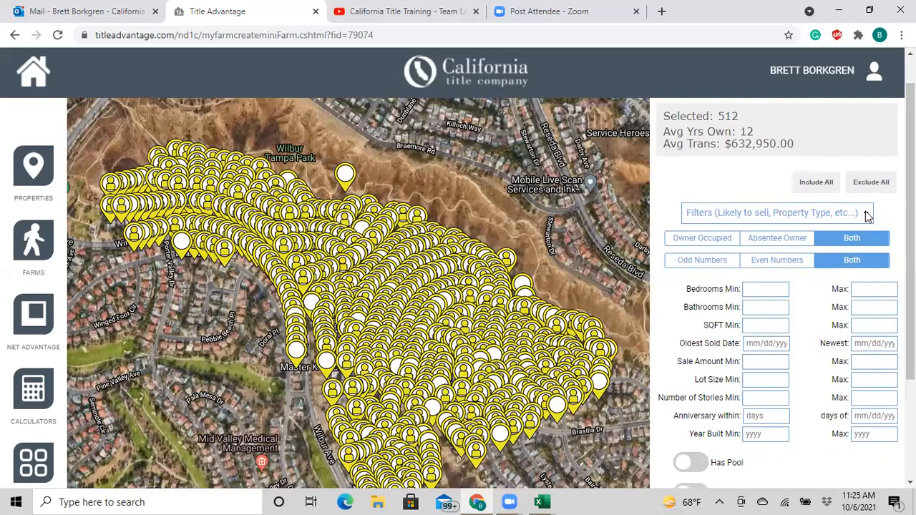
click(868, 215)
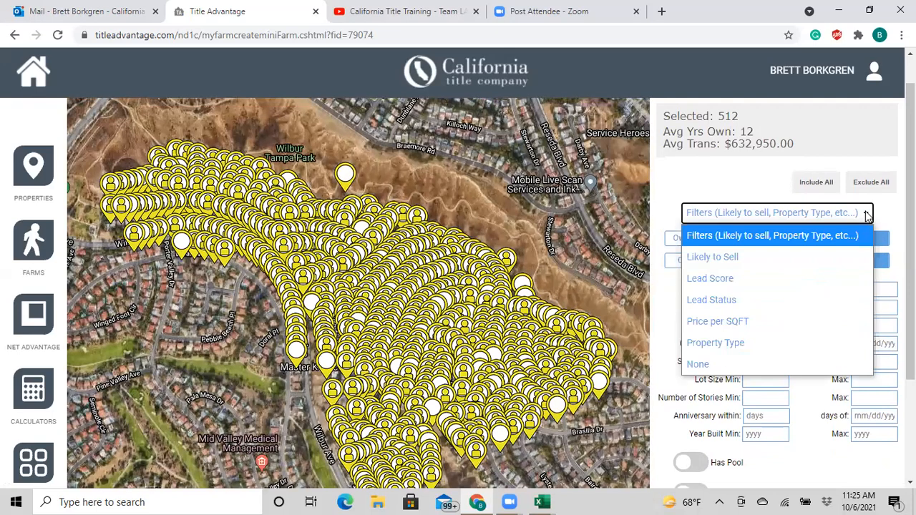
- Add a Property Type filter and keep the type list on All, leaving 512 properties
click(743, 345)
click(892, 244)
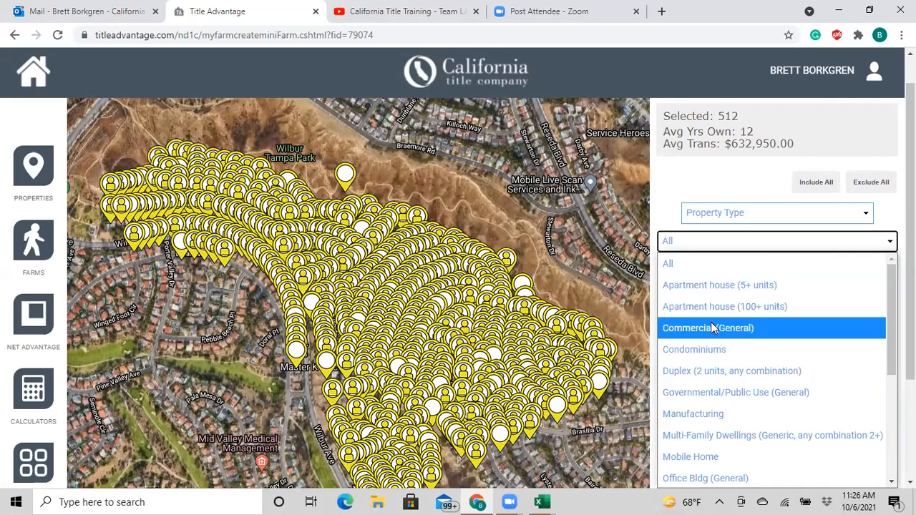
scroll(722, 421, down, 2)
scroll(721, 421, down, 2)
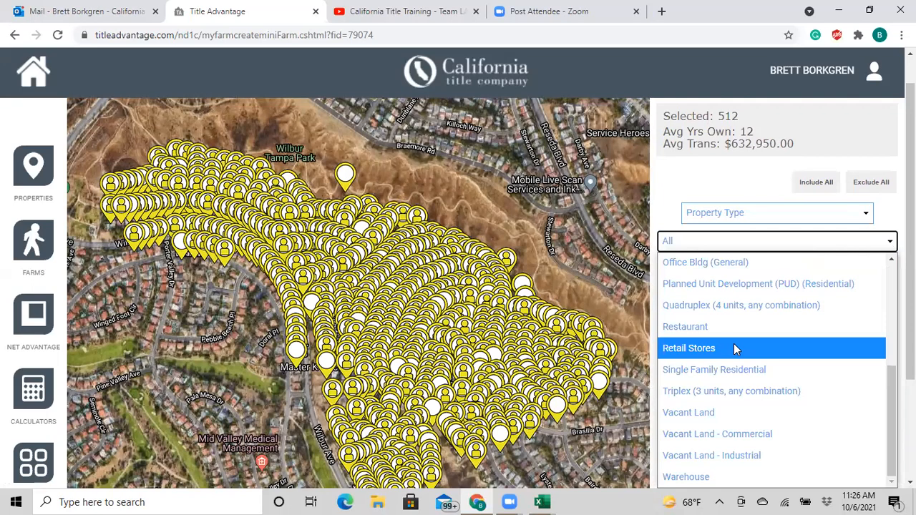
scroll(734, 344, up, 3)
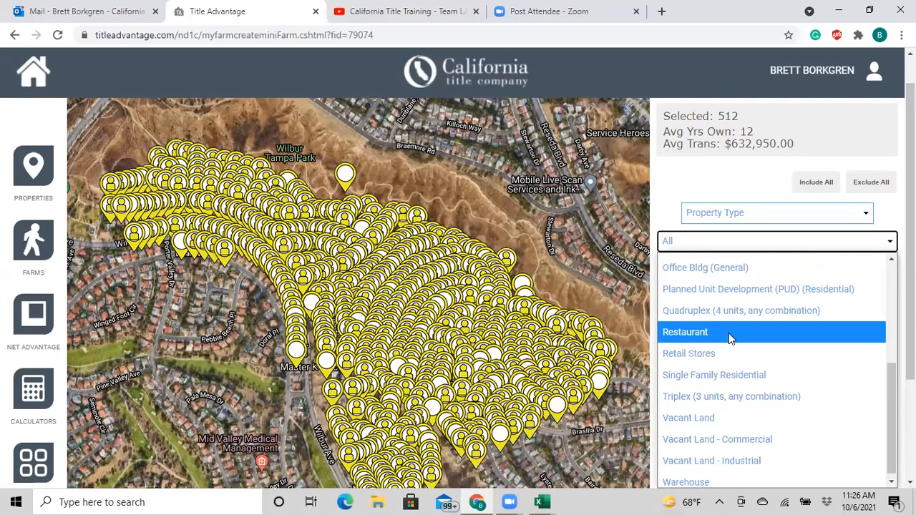
click(685, 171)
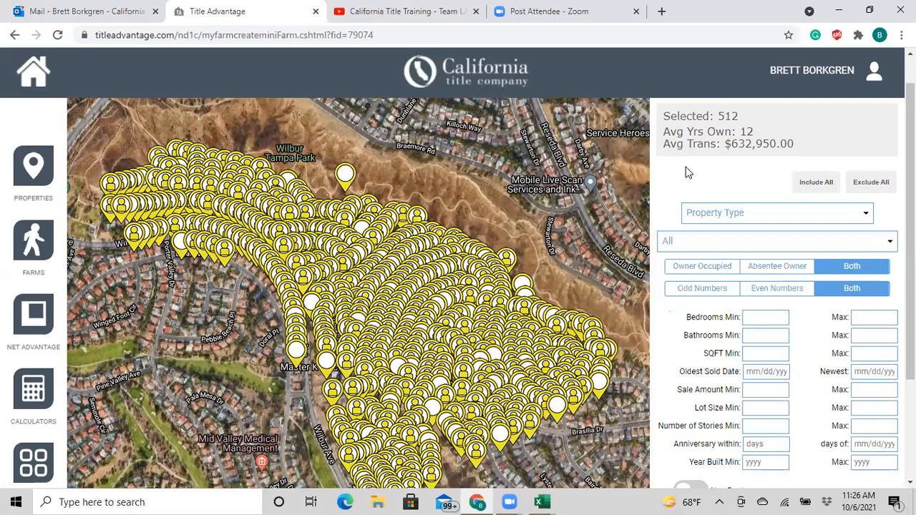
- Try owner-occupied, then absentee-only (58 properties), then set the owner filter to Both
click(867, 214)
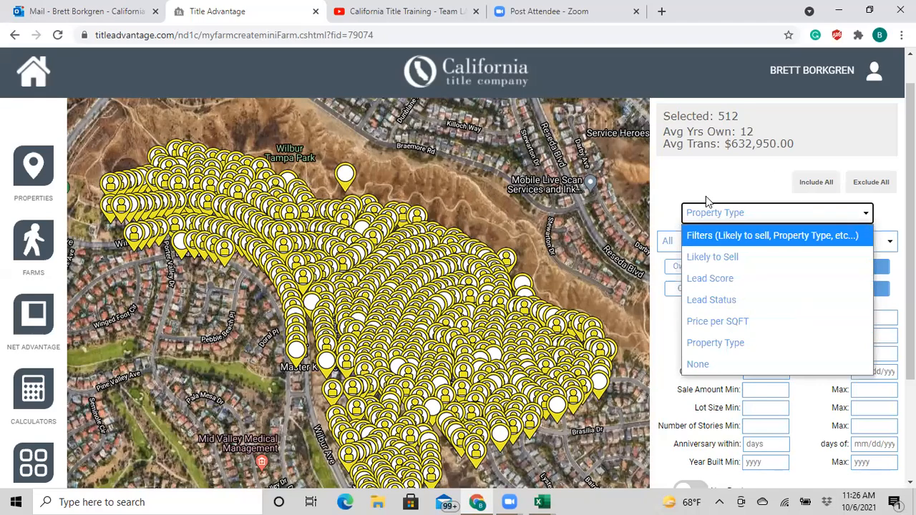
click(703, 171)
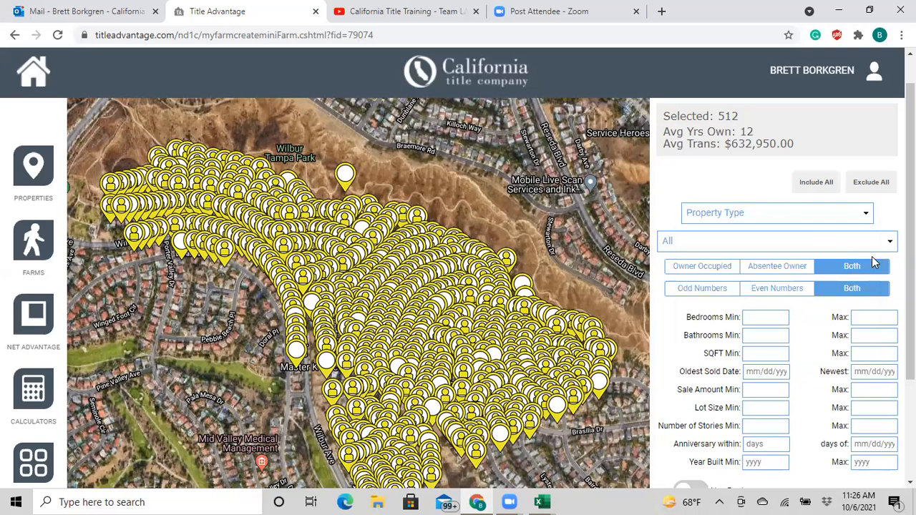
click(704, 268)
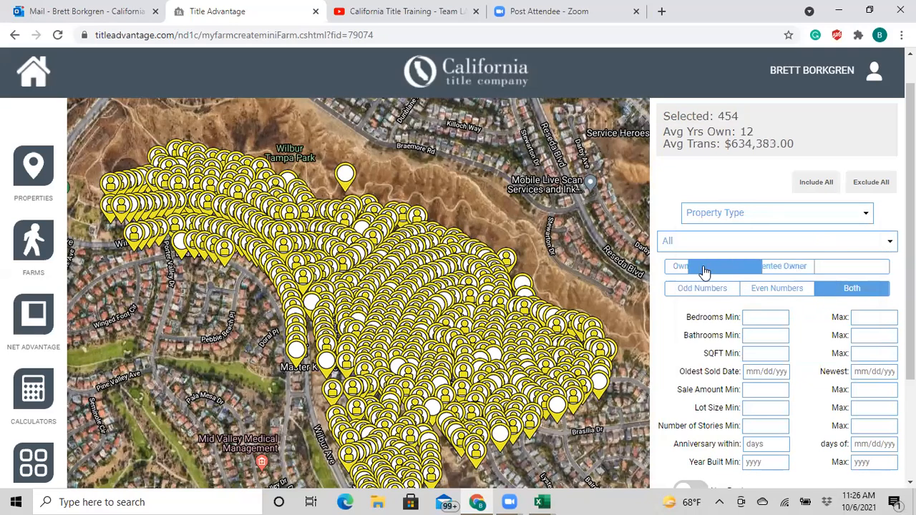
click(782, 275)
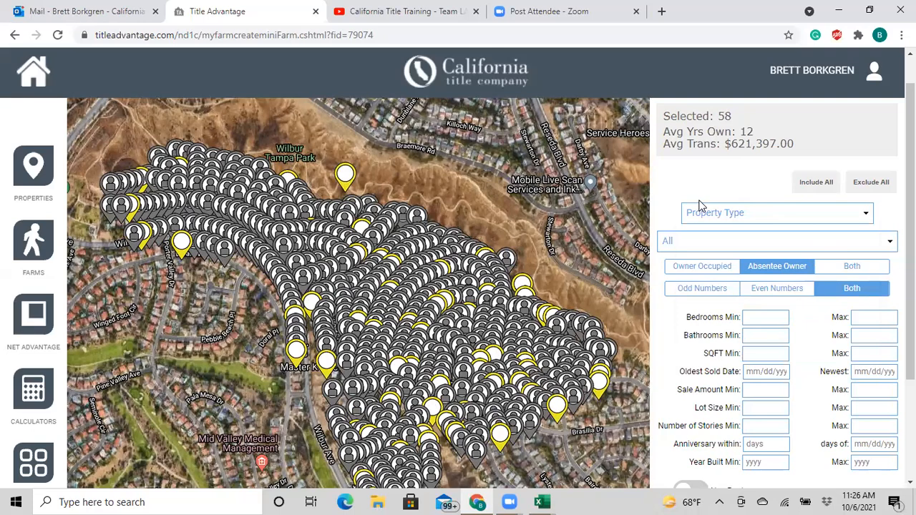
scroll(702, 209, up, 1)
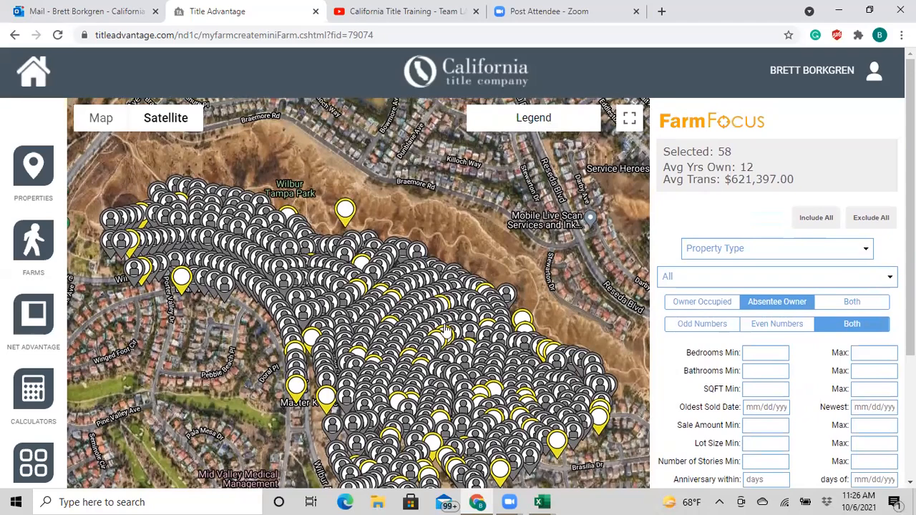
scroll(401, 301, down, 1)
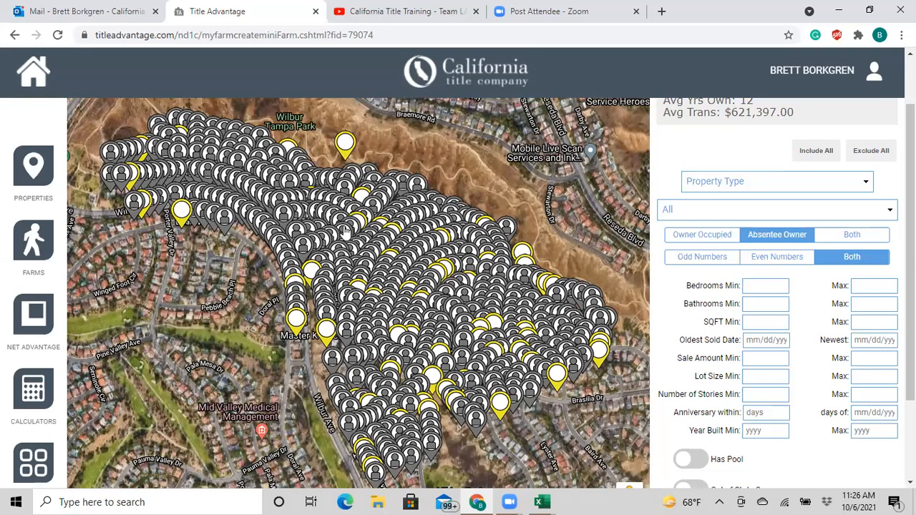
mouse_move(382, 247)
scroll(721, 163, up, 1)
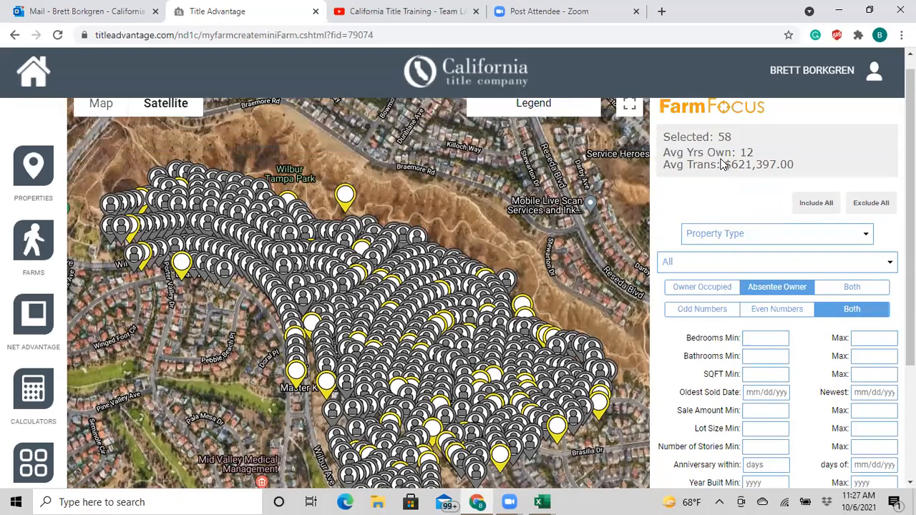
click(858, 305)
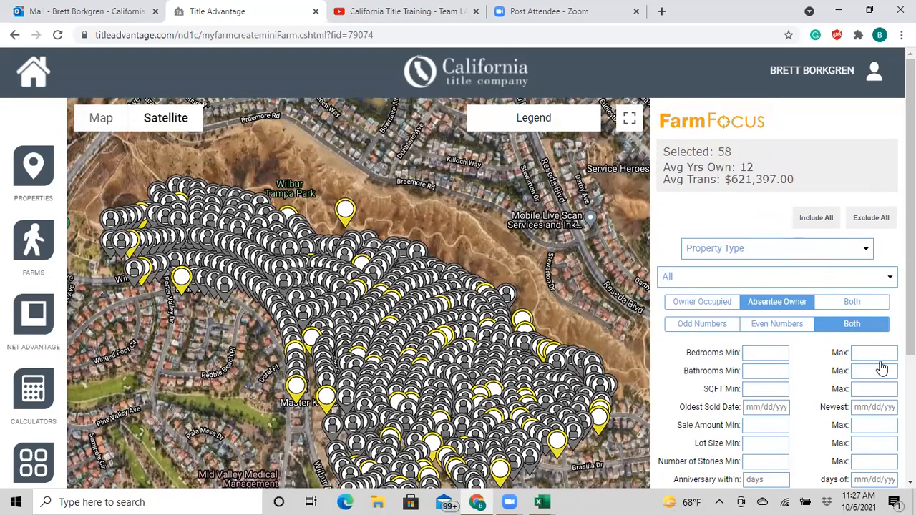
scroll(823, 383, down, 1)
click(768, 286)
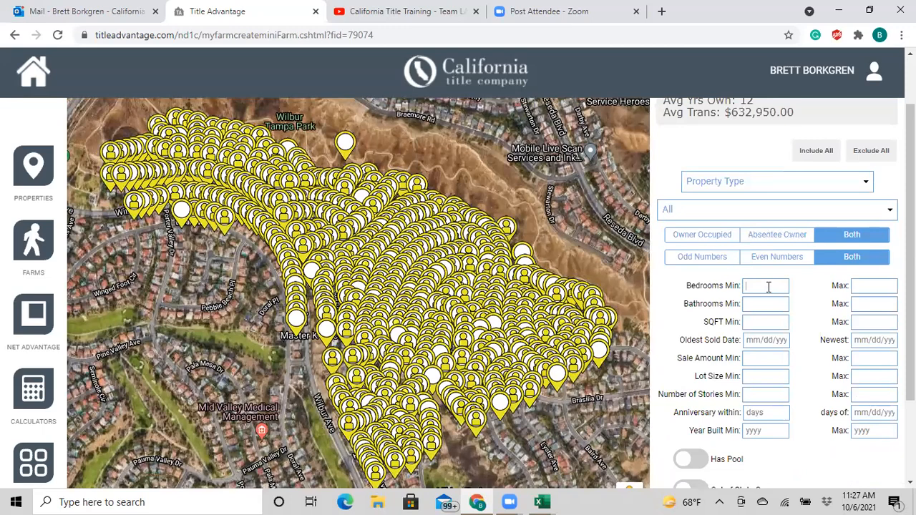
text(3)
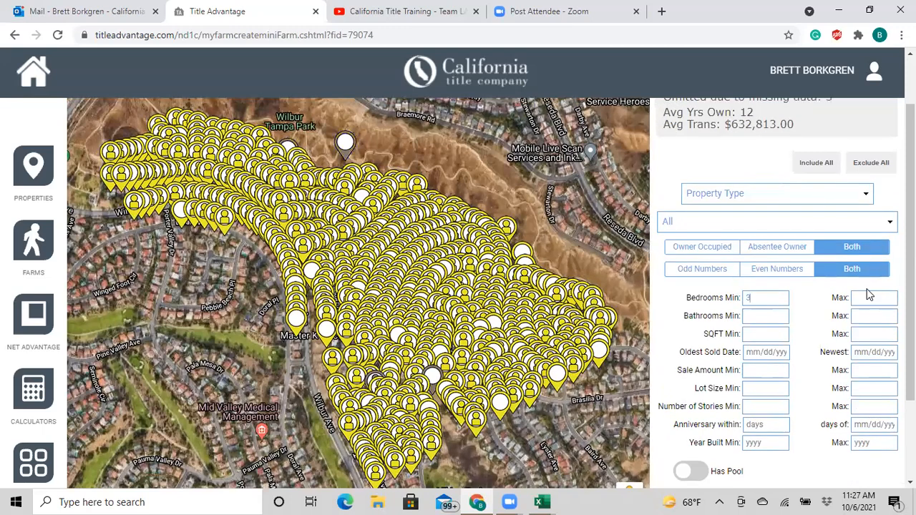
text(3)
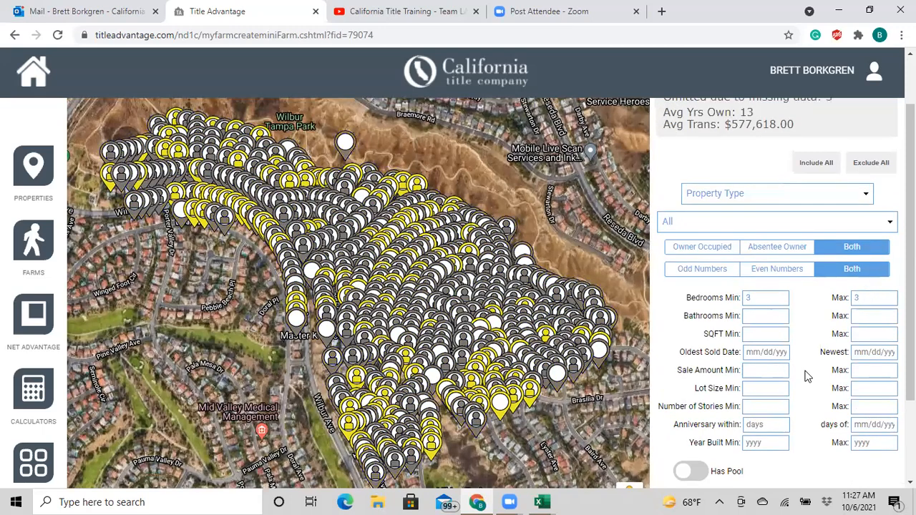
drag(760, 298, 681, 302)
key(BackSpace)
click(863, 297)
key(BackSpace)
scroll(816, 331, down, 1)
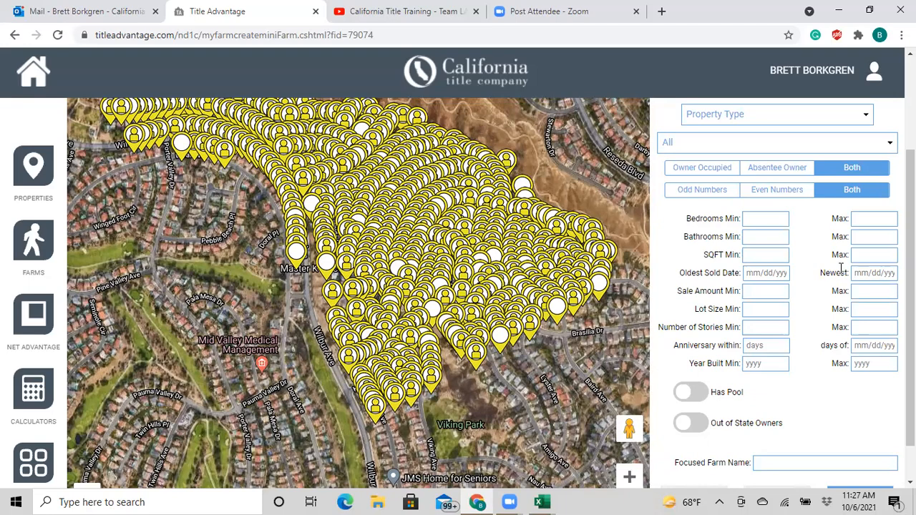
- Set the newest sold date to 10-1-1996, leaving 35 properties, then return to Farms
text(10-1)
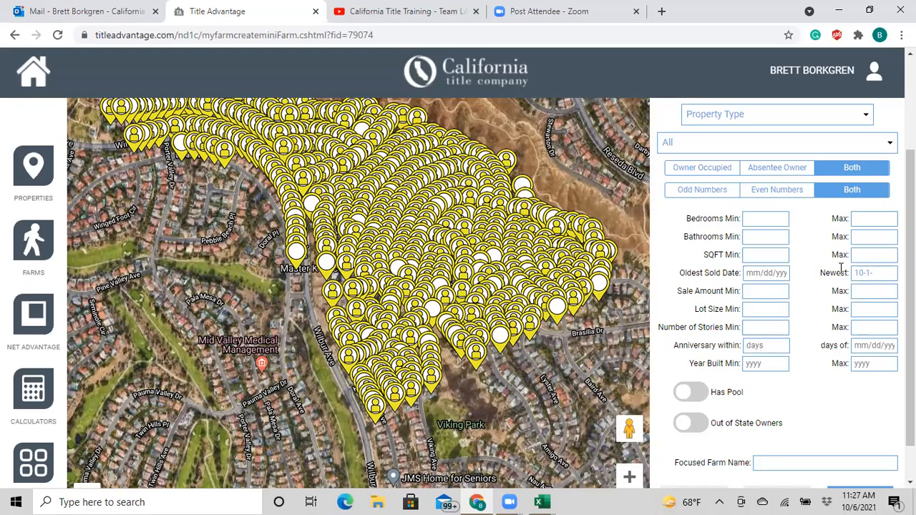
text(-1996)
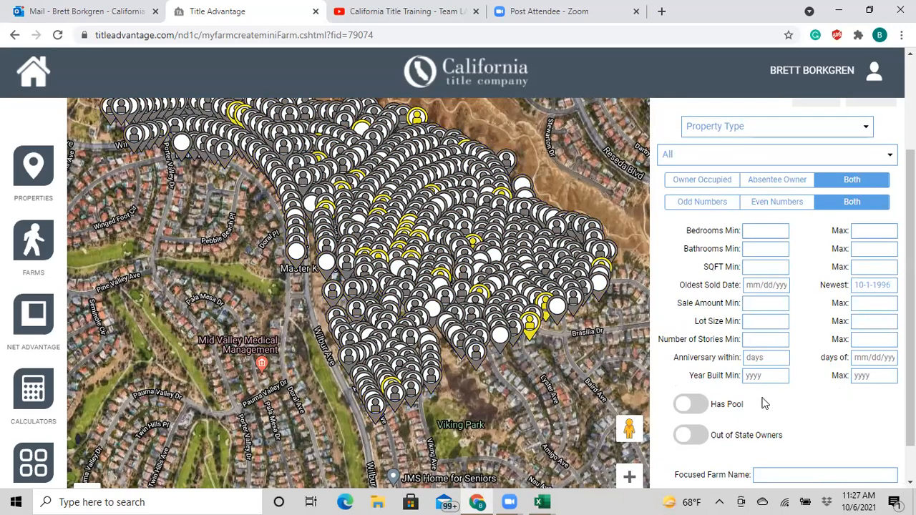
scroll(666, 307, up, 1)
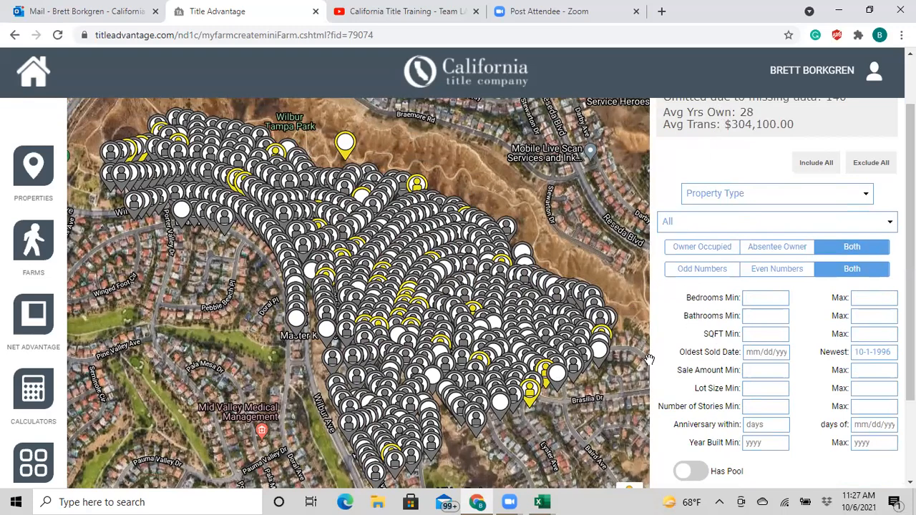
scroll(652, 366, up, 1)
scroll(652, 368, down, 2)
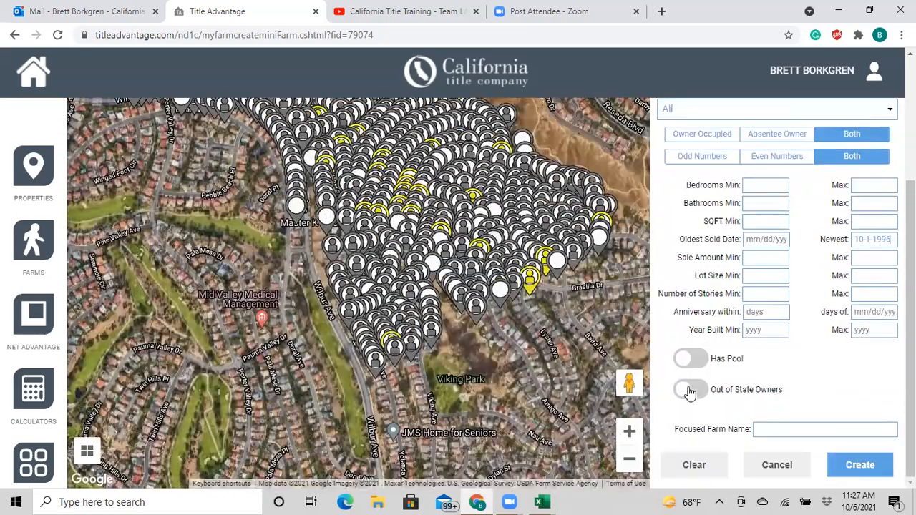
scroll(857, 372, up, 3)
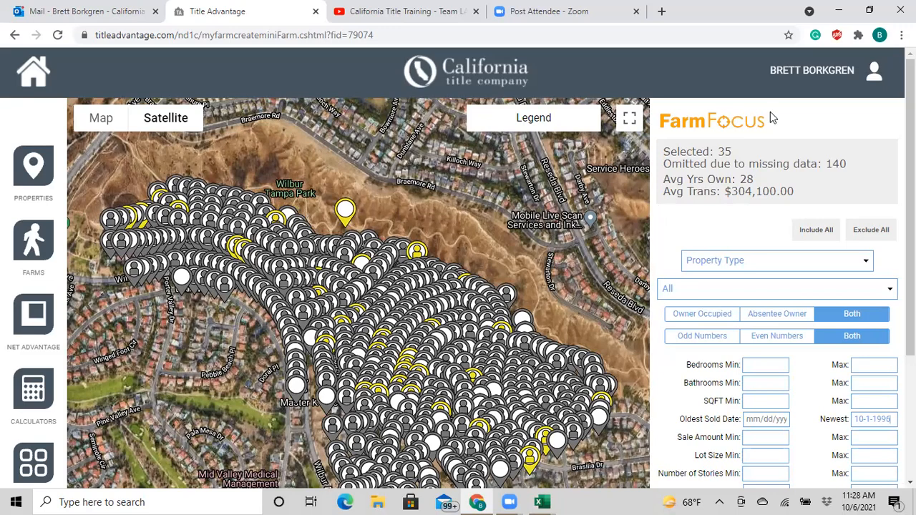
click(32, 238)
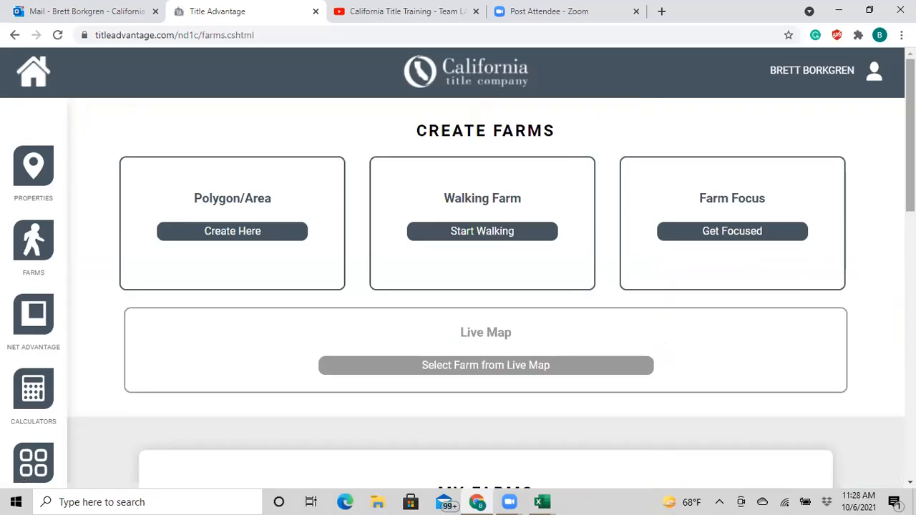
- Create a Single Family Residential Only market snapshot from the test october farm
scroll(766, 308, down, 2)
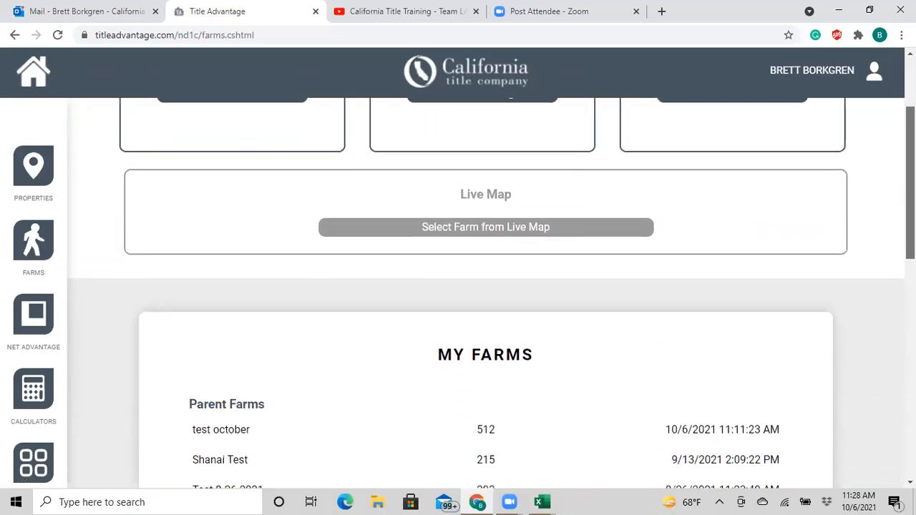
scroll(486, 286, down, 1)
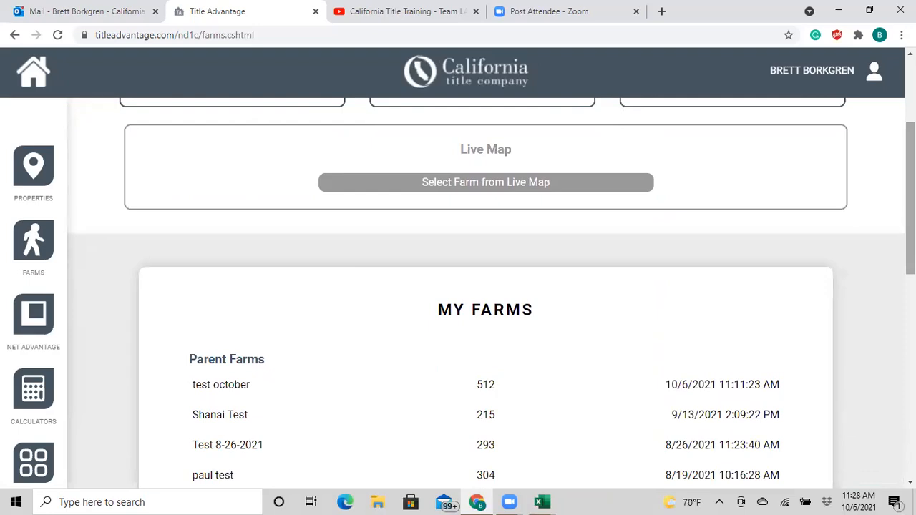
click(253, 389)
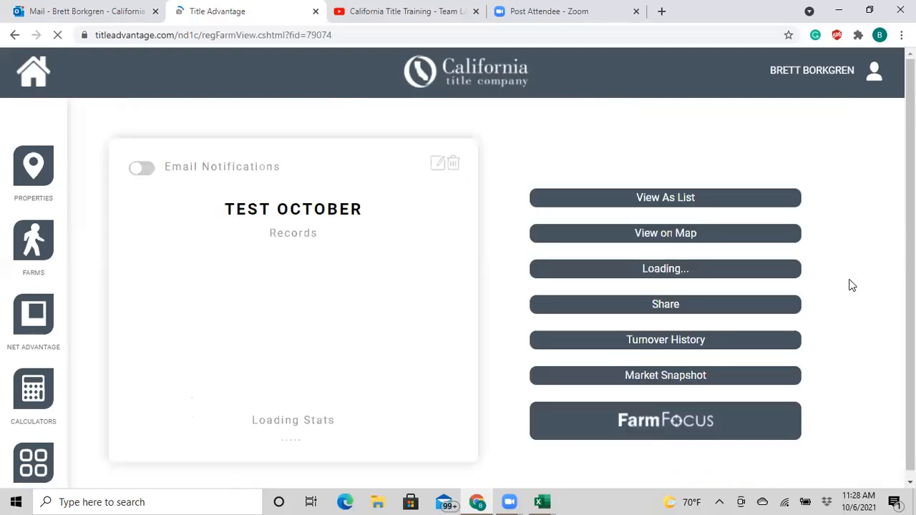
click(667, 377)
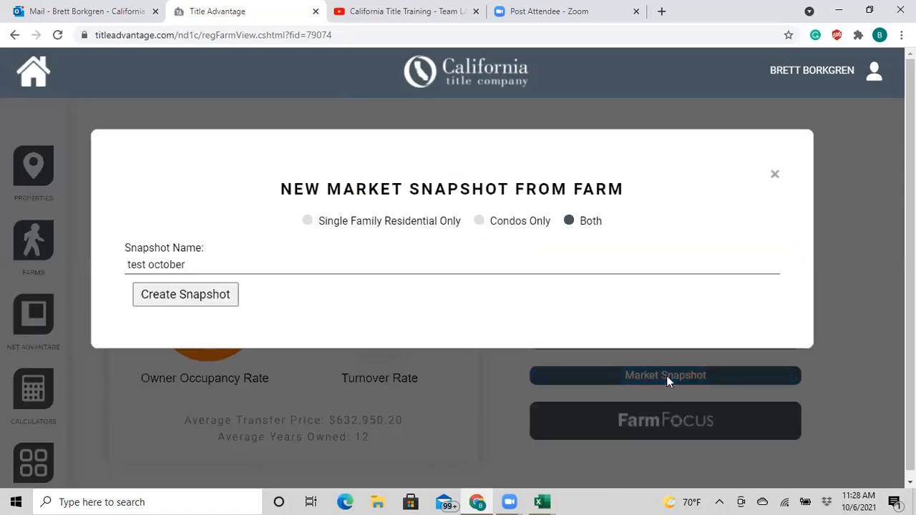
click(307, 221)
click(199, 301)
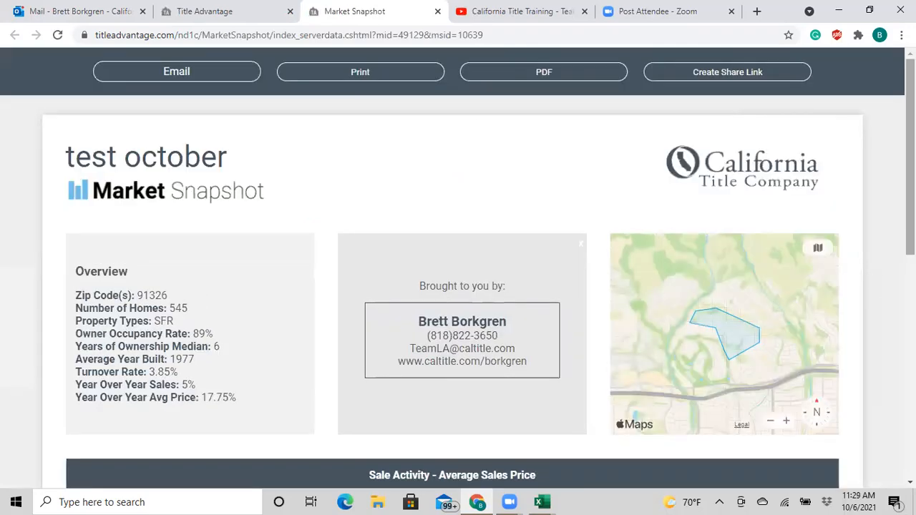
- Review the snapshot, highlighting Year Over Year Avg Price, then close the Brought to you by box
scroll(778, 288, down, 1)
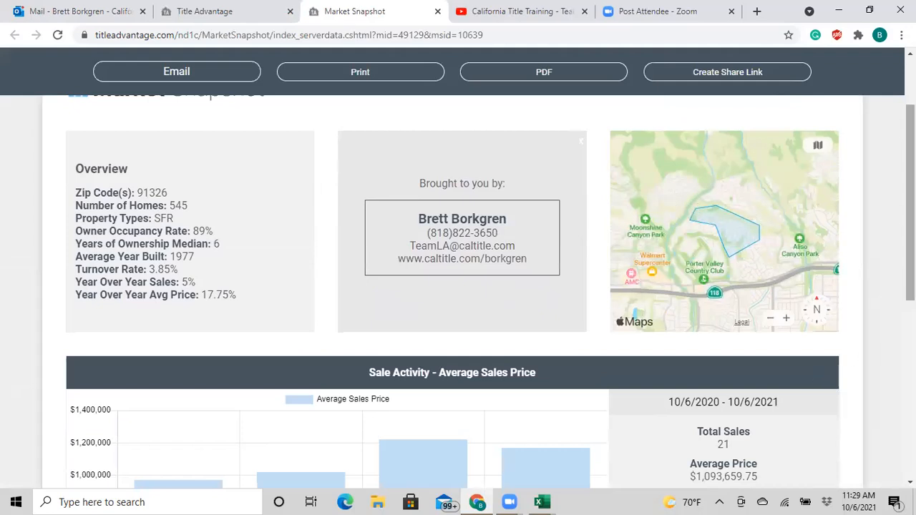
scroll(501, 311, up, 1)
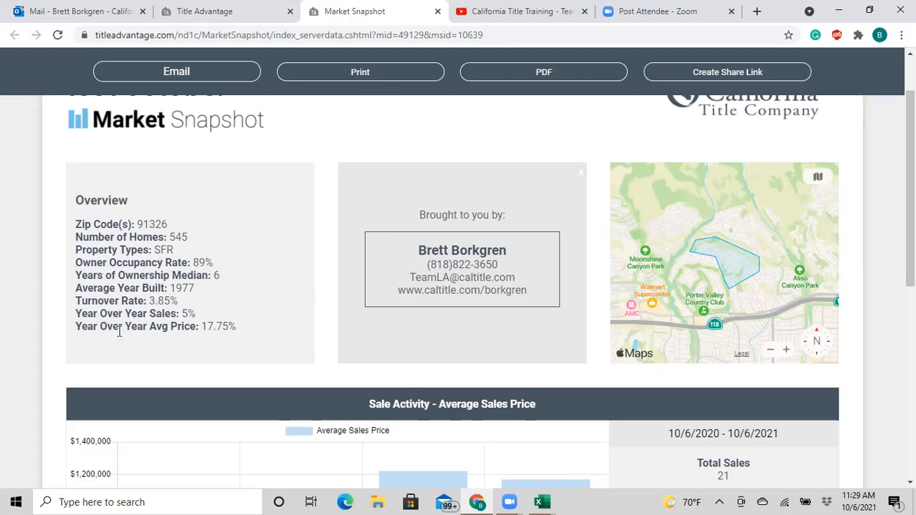
drag(76, 326, 243, 328)
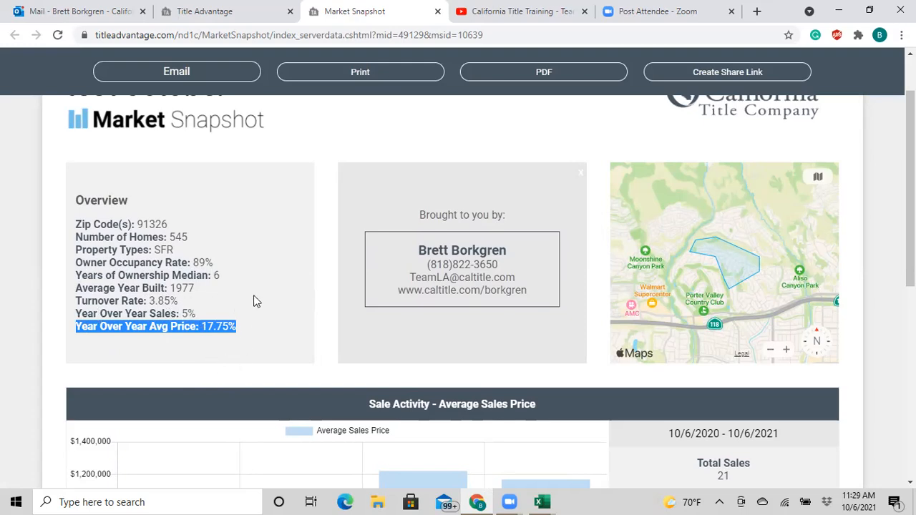
click(258, 330)
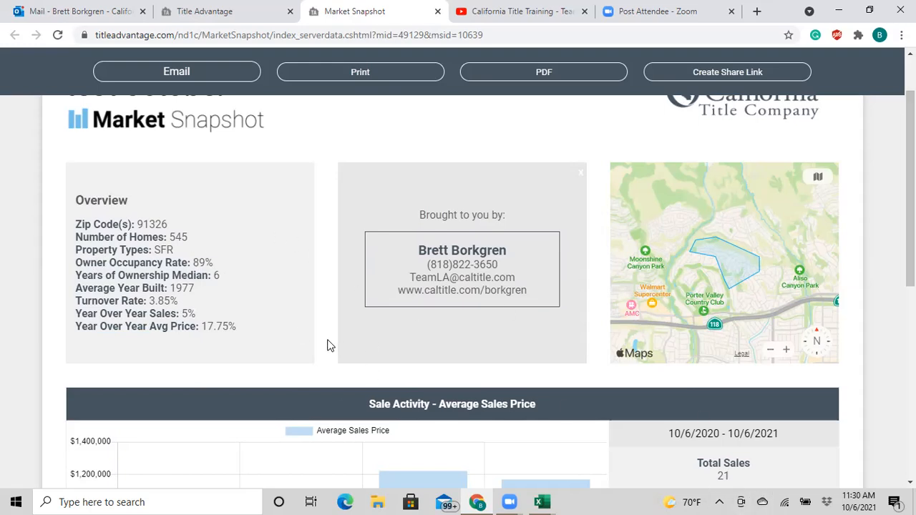
scroll(328, 346, down, 1)
scroll(304, 323, up, 1)
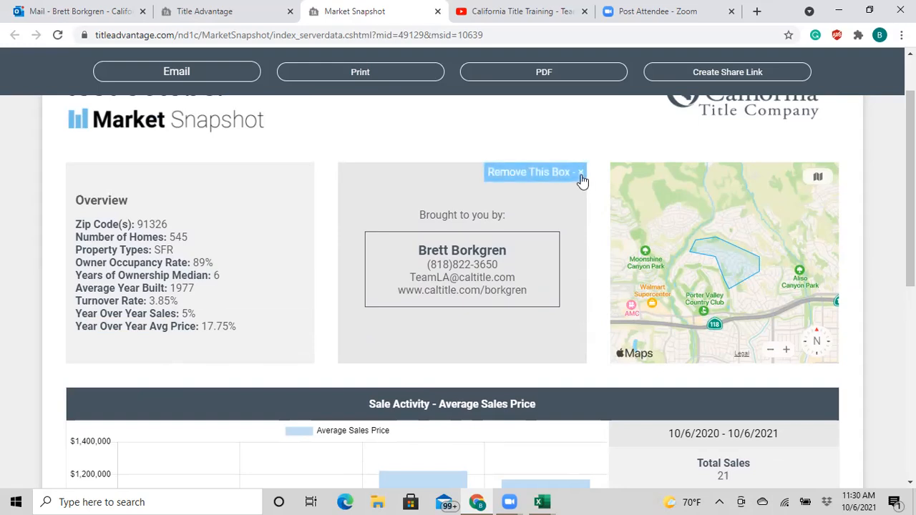
click(580, 172)
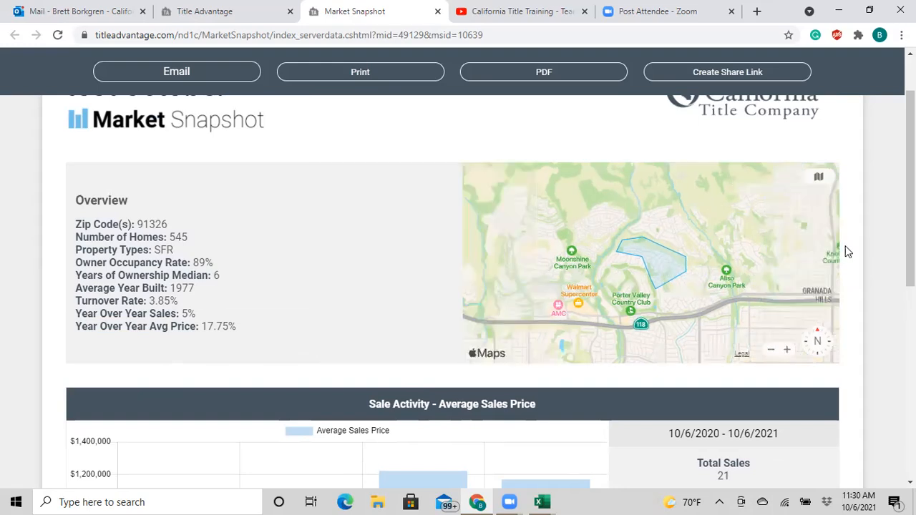
scroll(452, 286, down, 3)
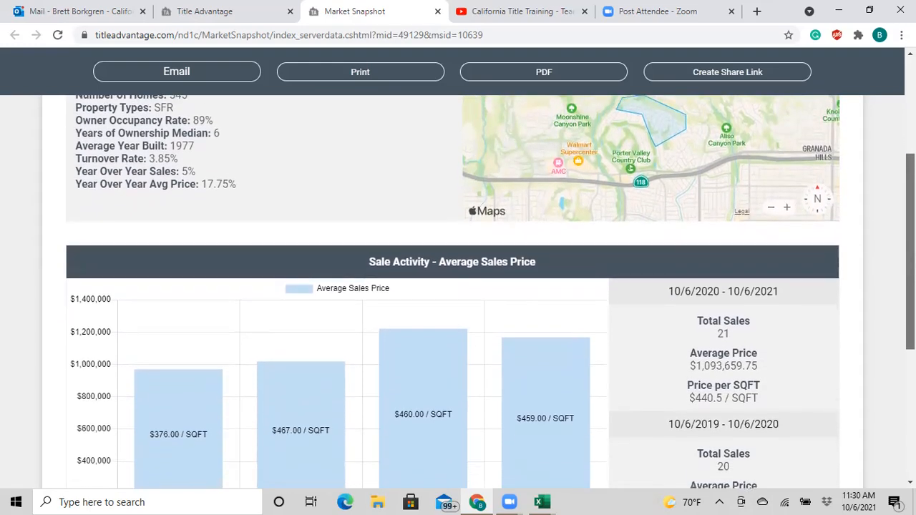
drag(911, 286, 911, 309)
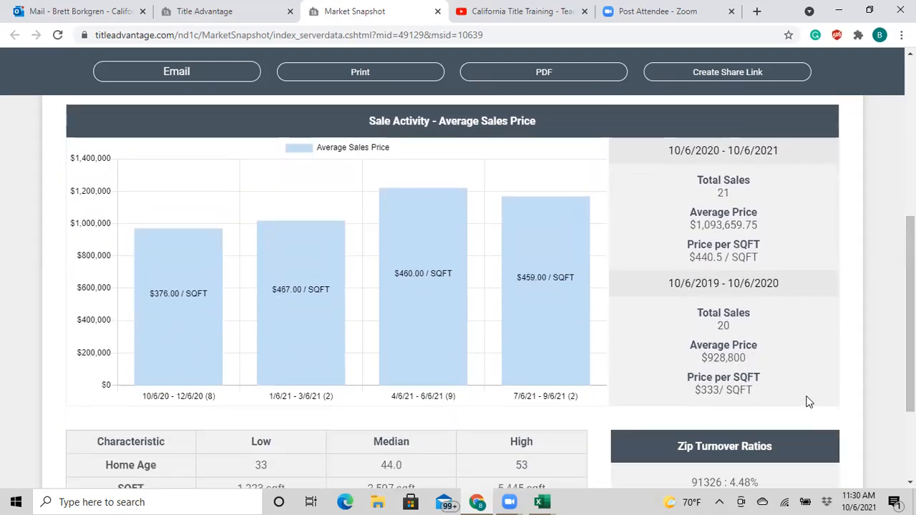
scroll(707, 370, down, 2)
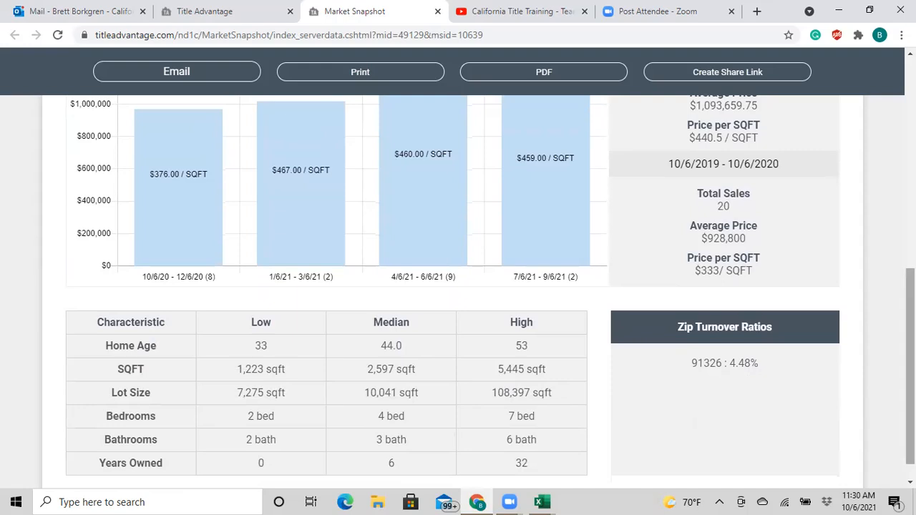
scroll(560, 282, up, 2)
mouse_move(561, 281)
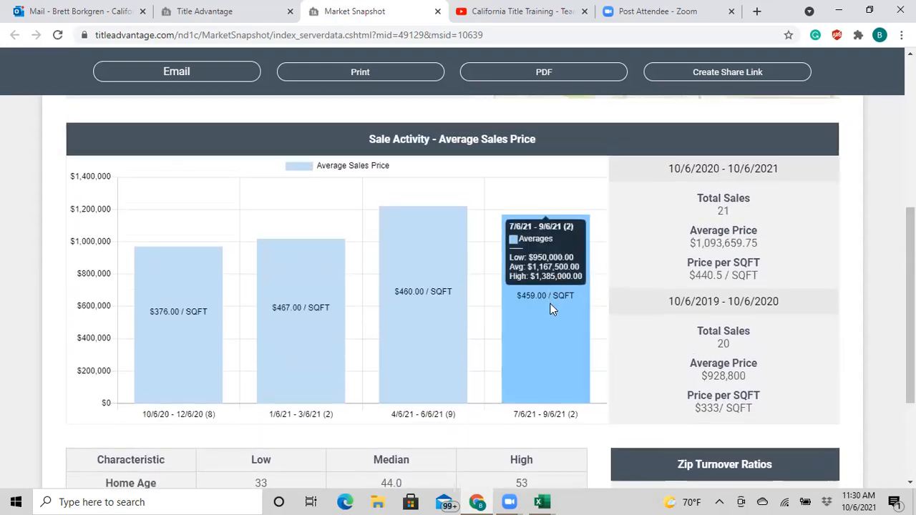
mouse_move(449, 264)
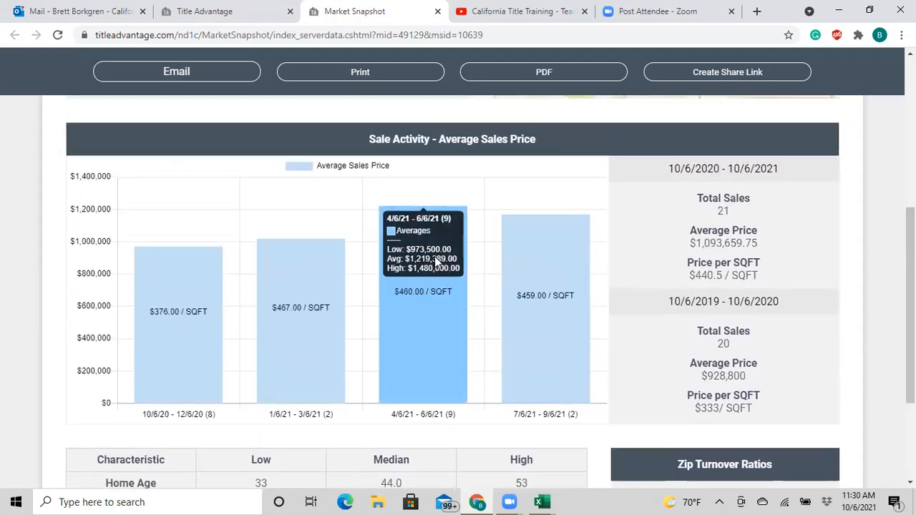
mouse_move(175, 269)
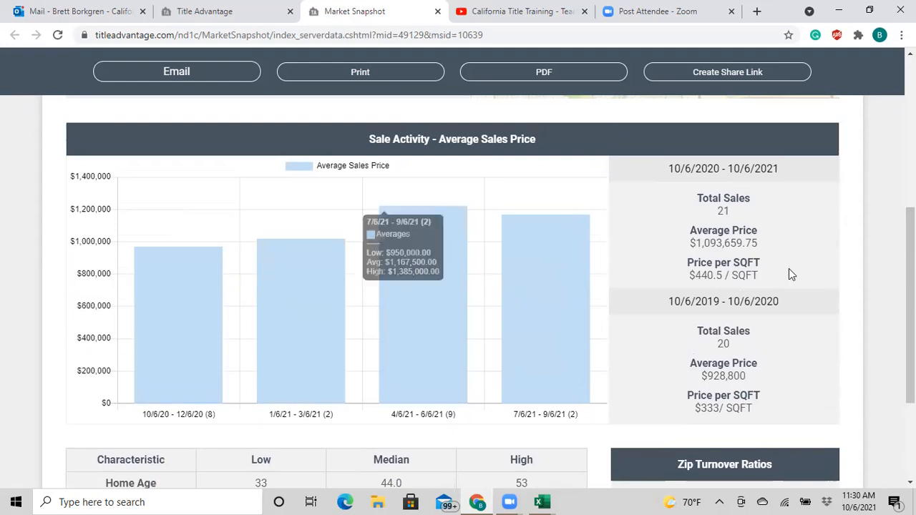
scroll(458, 286, up, 4)
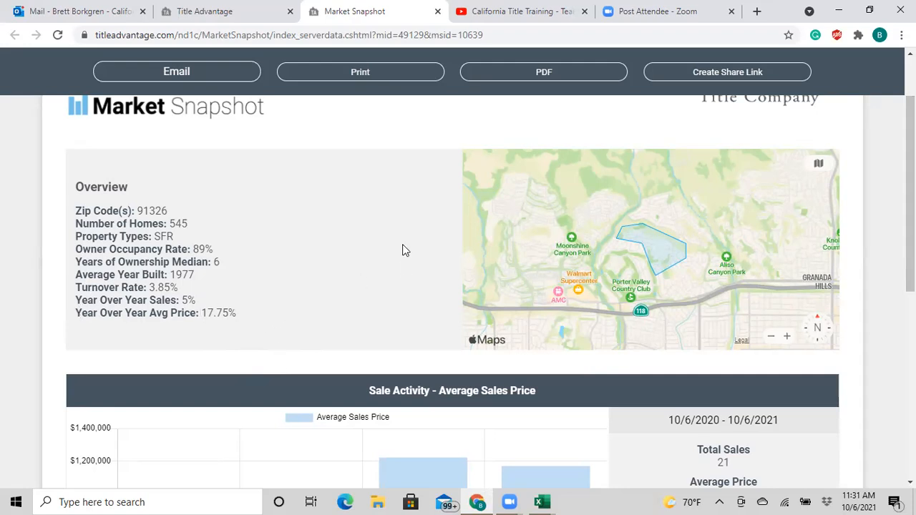
scroll(354, 323, down, 2)
scroll(355, 321, up, 2)
scroll(356, 320, down, 5)
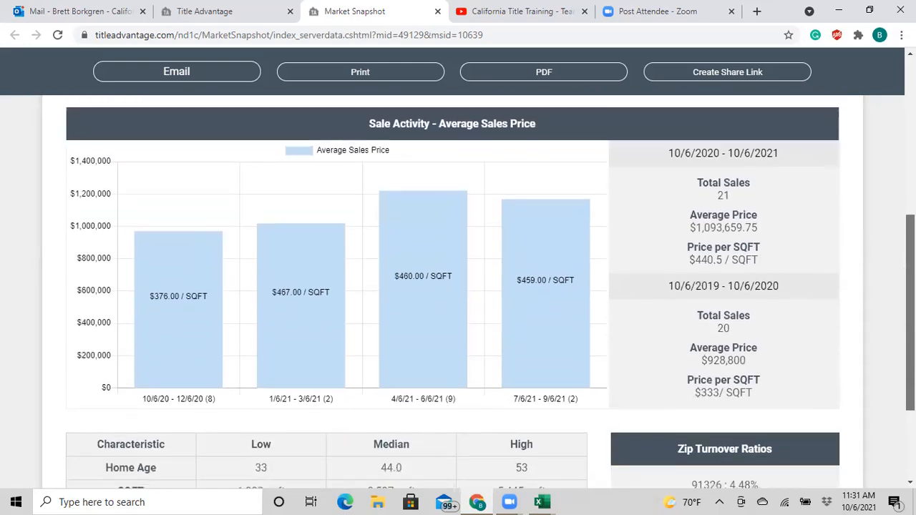
scroll(356, 320, up, 4)
scroll(452, 293, up, 2)
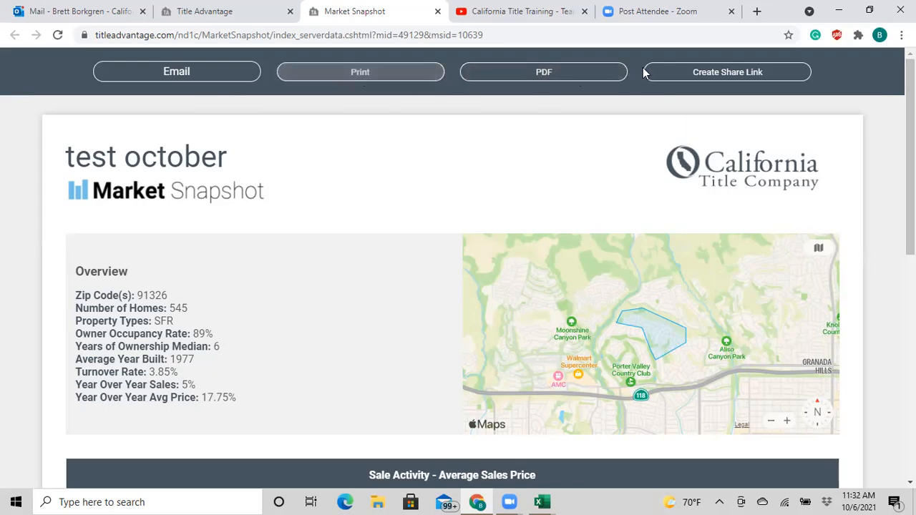
- Create a share link for the test october snapshot and close the Link Copied! message
click(739, 74)
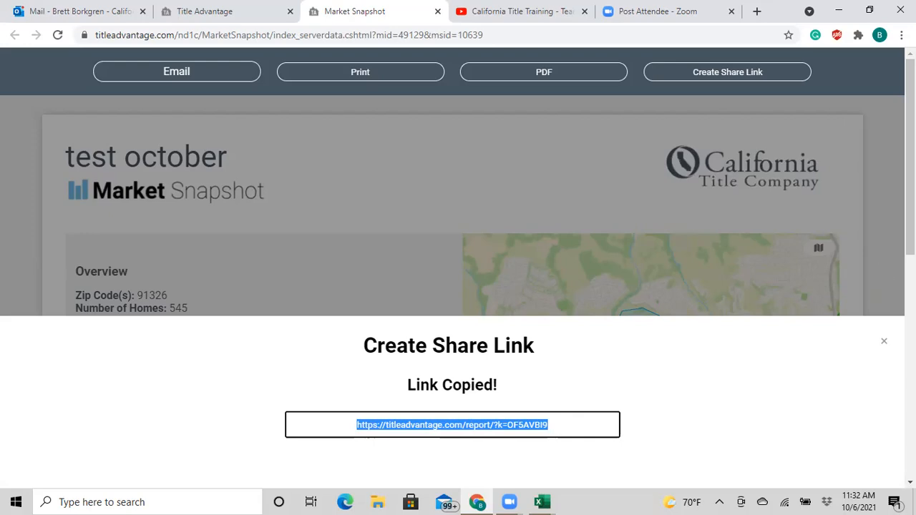
click(884, 343)
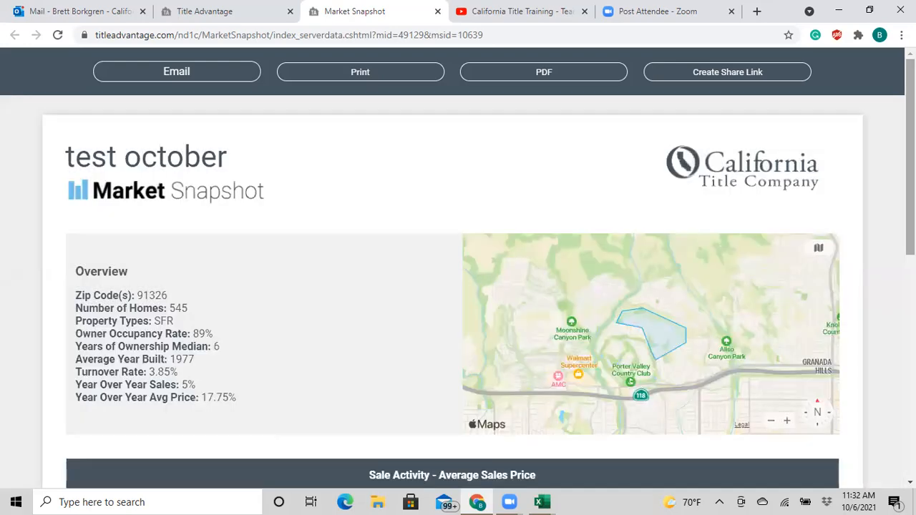
scroll(458, 286, down, 1)
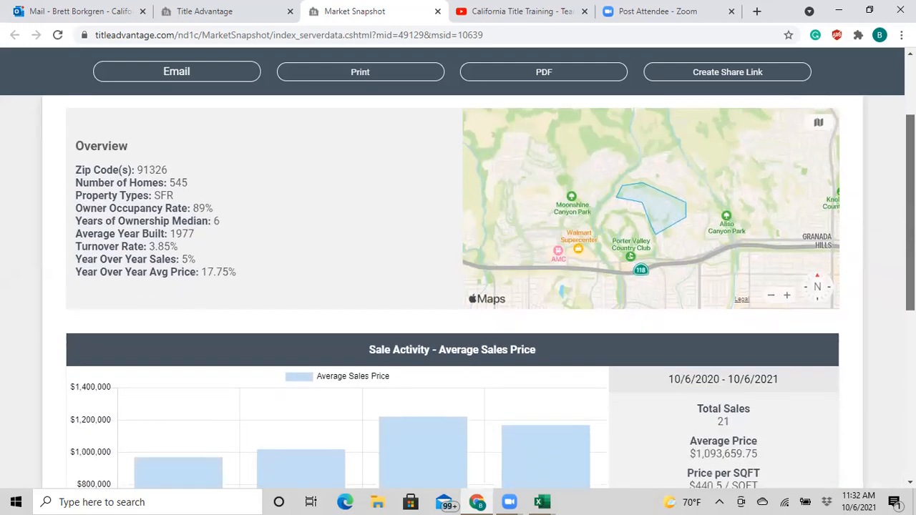
scroll(458, 286, up, 1)
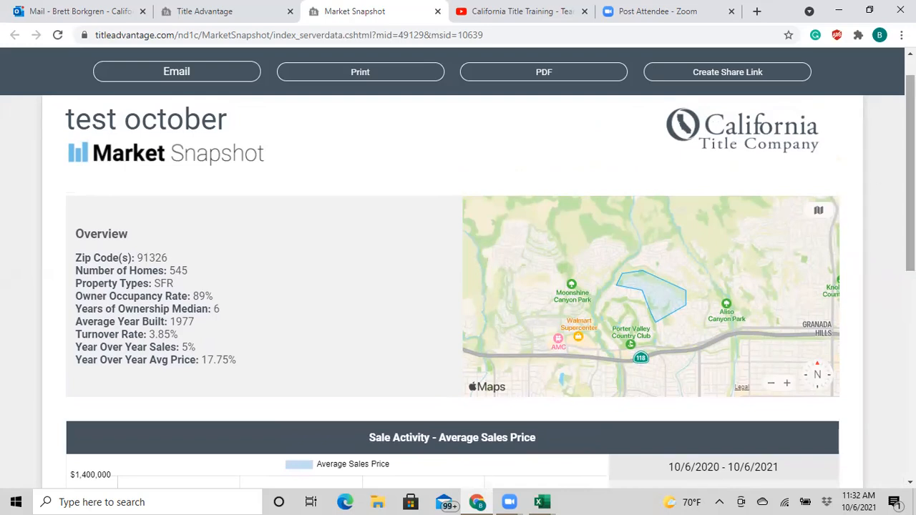
scroll(459, 286, down, 5)
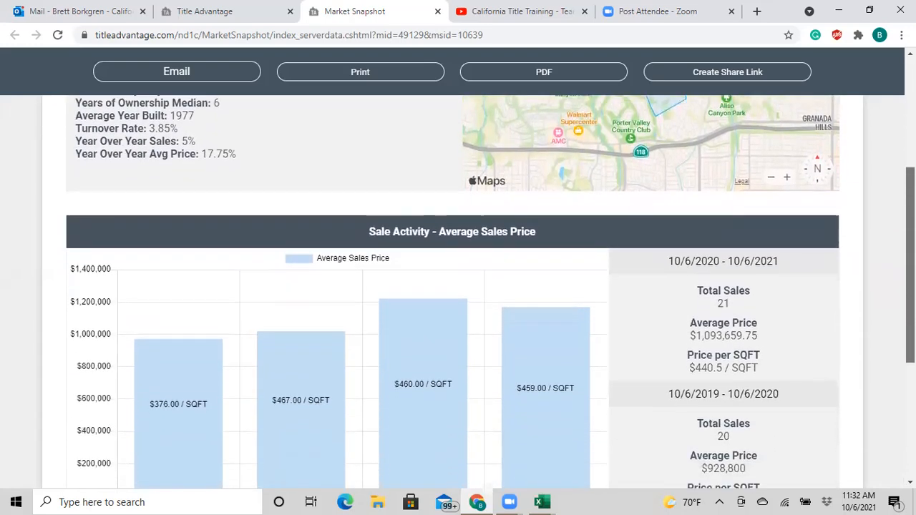
scroll(458, 287, down, 3)
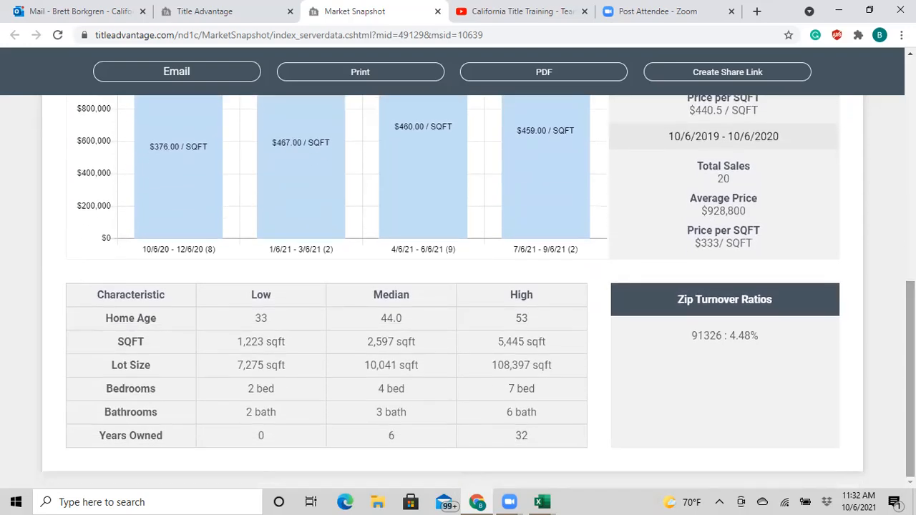
scroll(458, 286, up, 10)
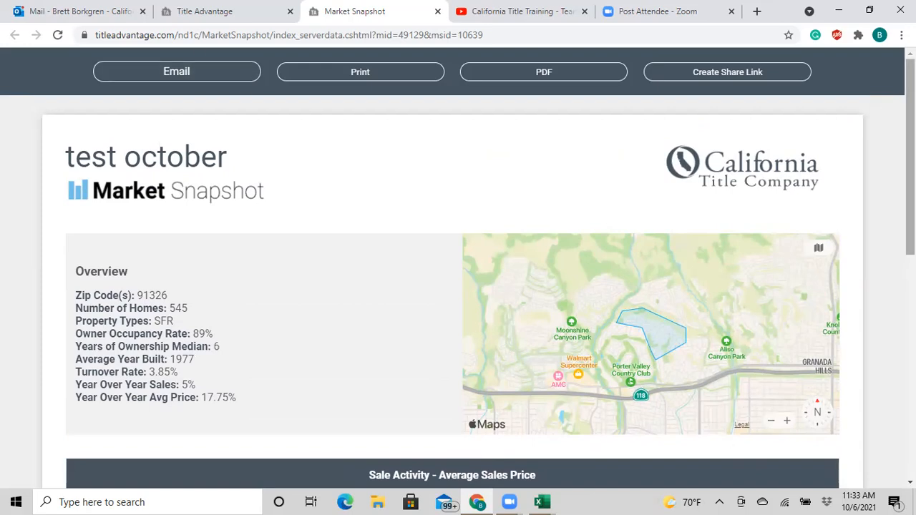
scroll(459, 286, down, 1)
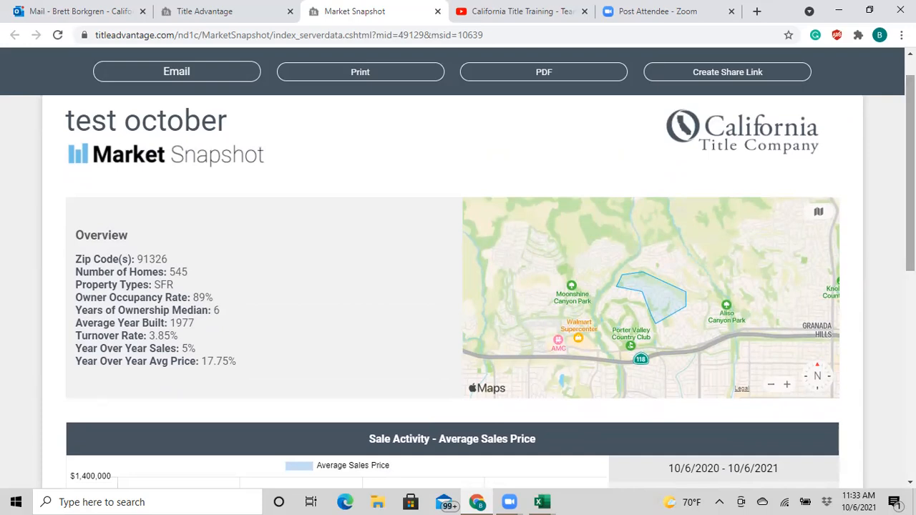
- Search 'sni' in Windows search, launch Snipping Tool and start a New snip
click(151, 502)
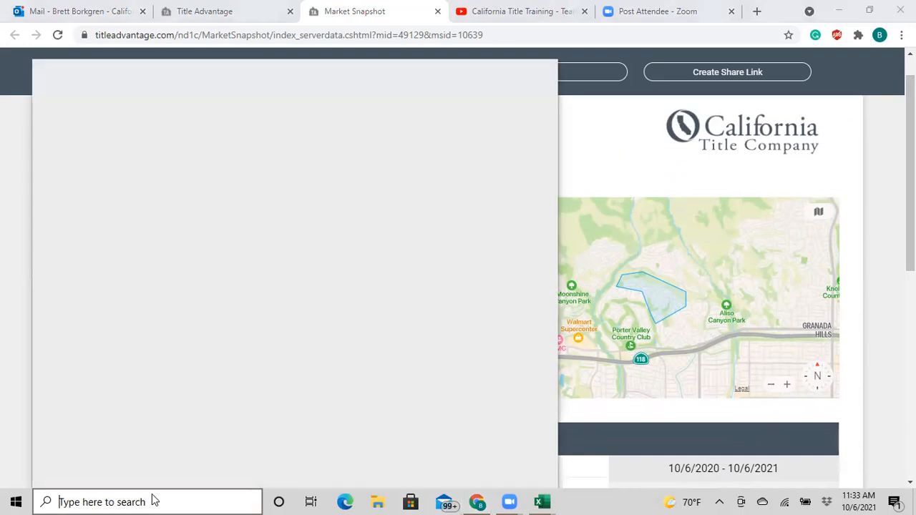
text(sni)
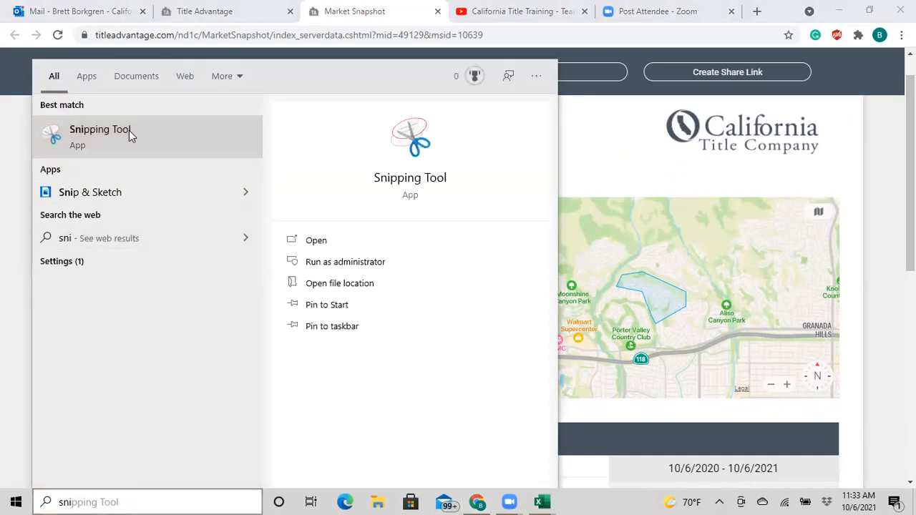
click(575, 203)
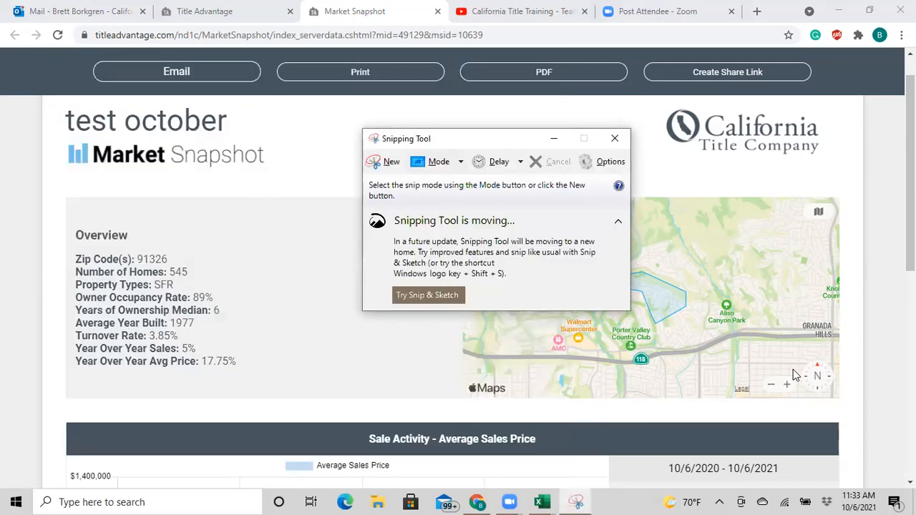
click(390, 165)
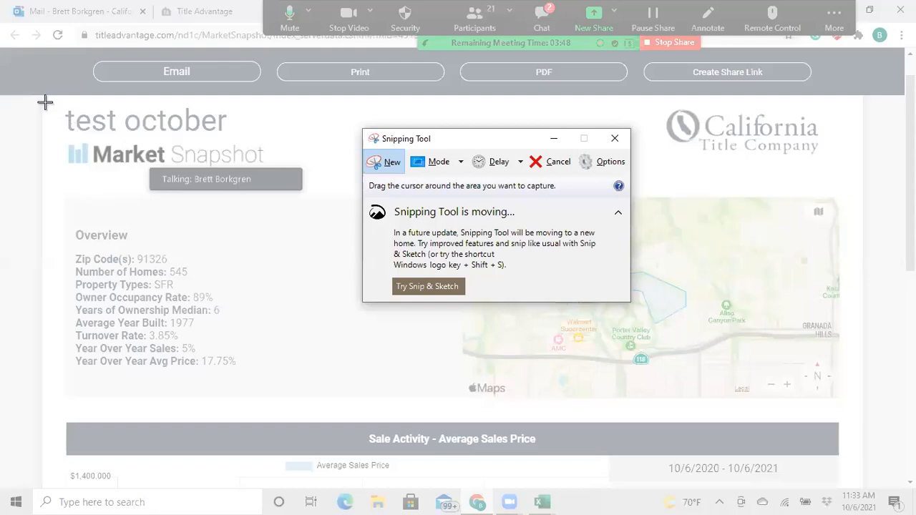
- Snip the Overview statistics box, cancel Save As, and close Snipping Tool without saving
drag(39, 214, 298, 395)
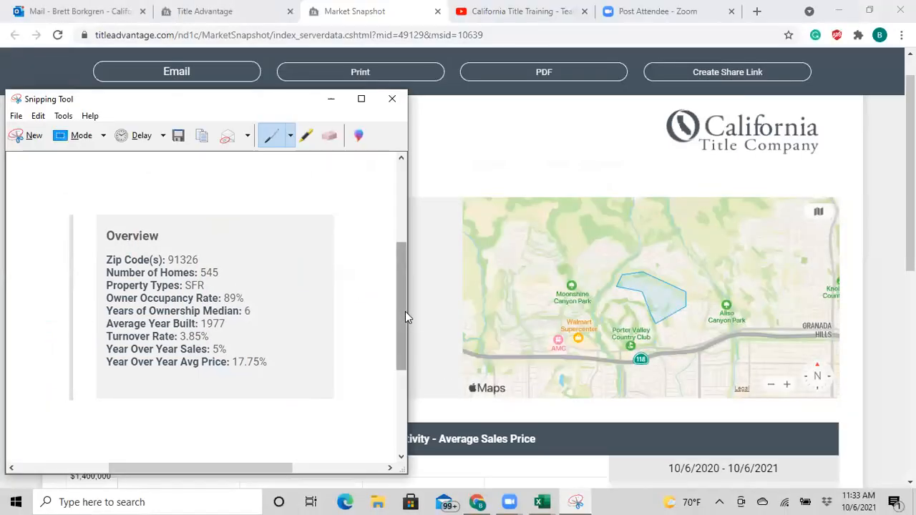
click(15, 116)
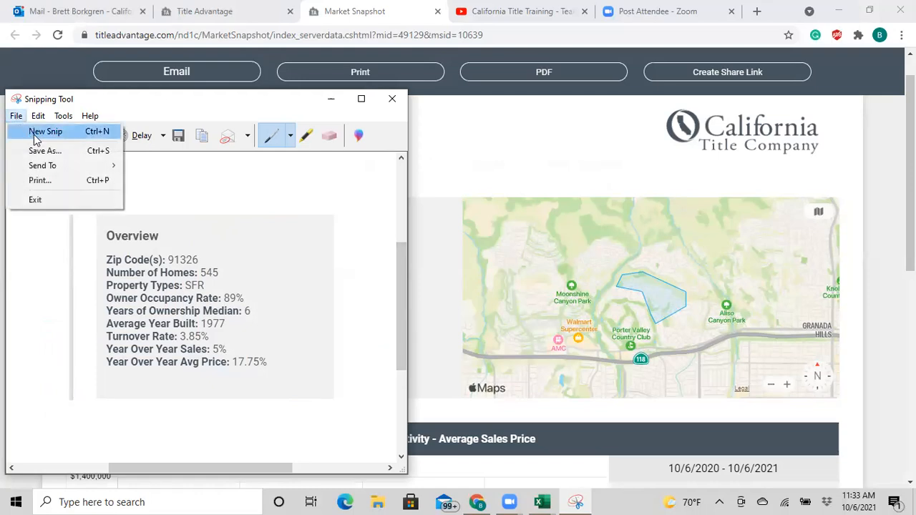
click(43, 150)
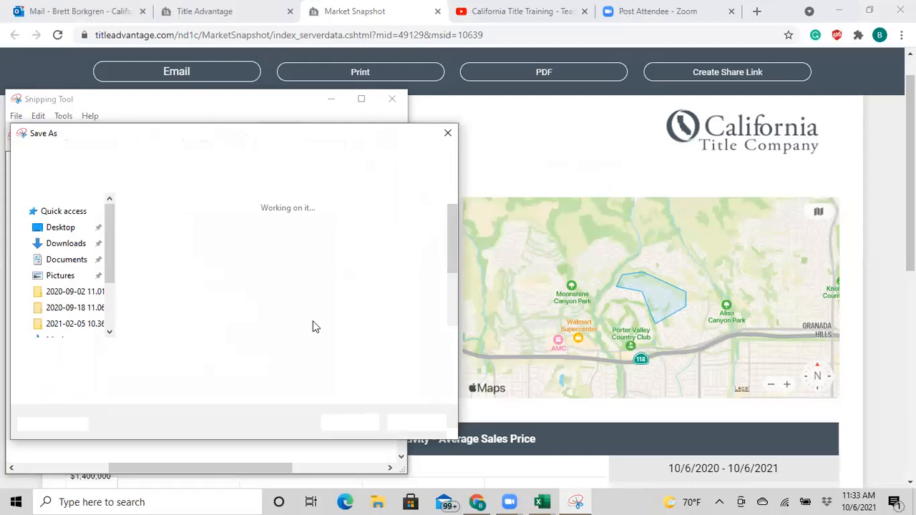
click(448, 134)
click(392, 98)
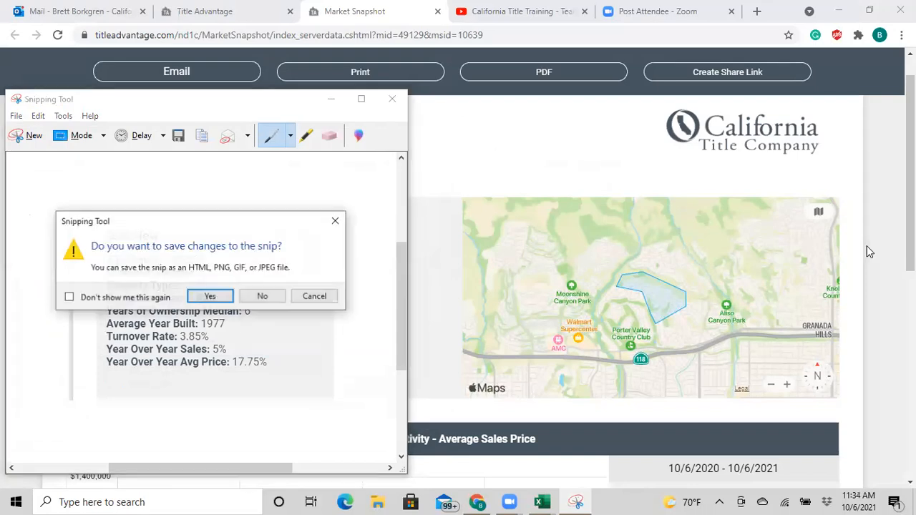
click(263, 297)
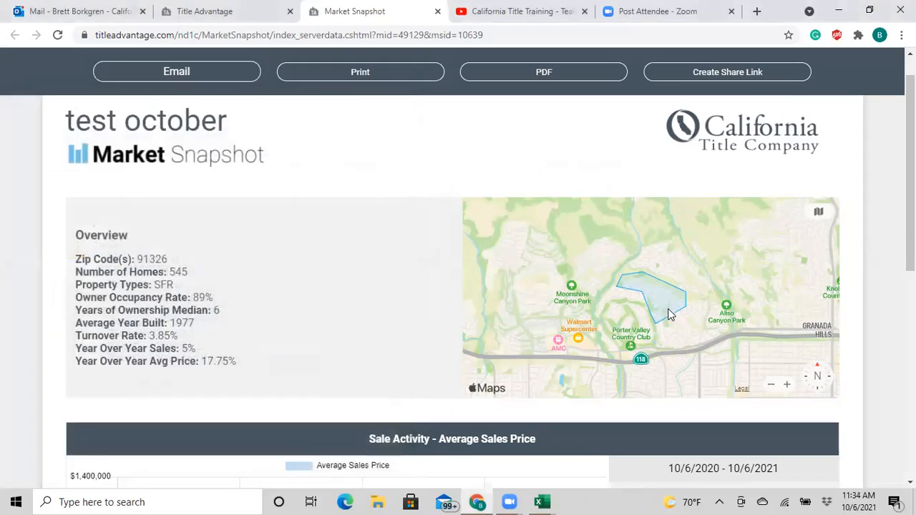
mouse_move(911, 172)
mouse_down()
mouse_move(911, 378)
mouse_move(911, 163)
mouse_up()
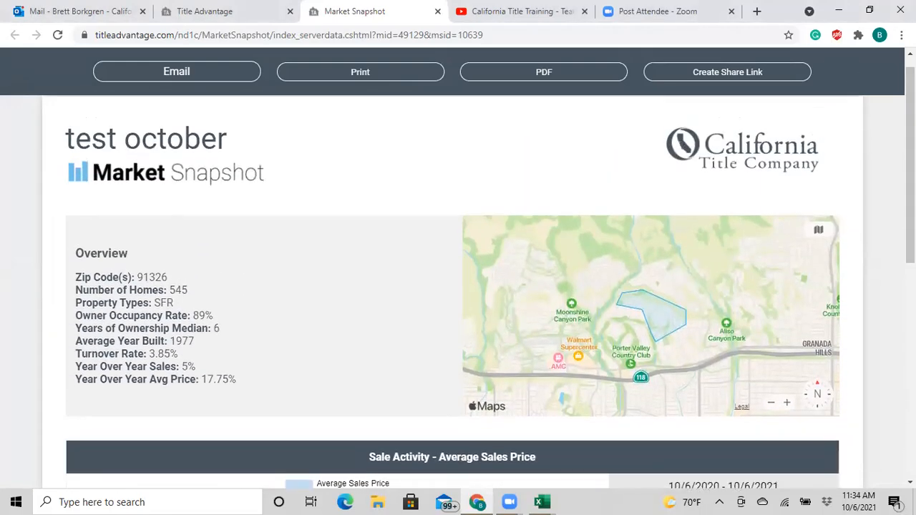